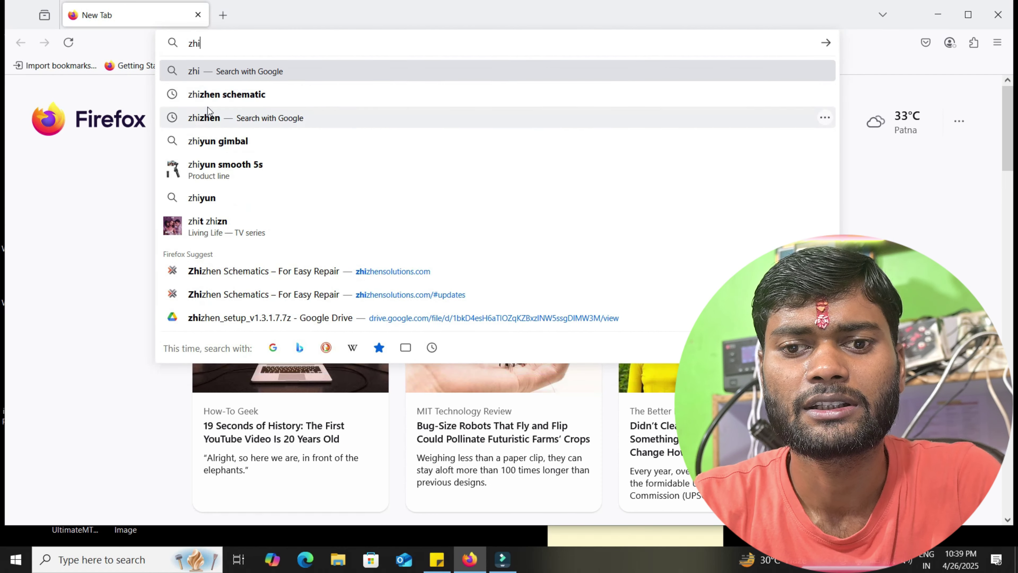
- Search Google for 'zhizhen schematic' and open the zhizhensolutions.com result
click(232, 97)
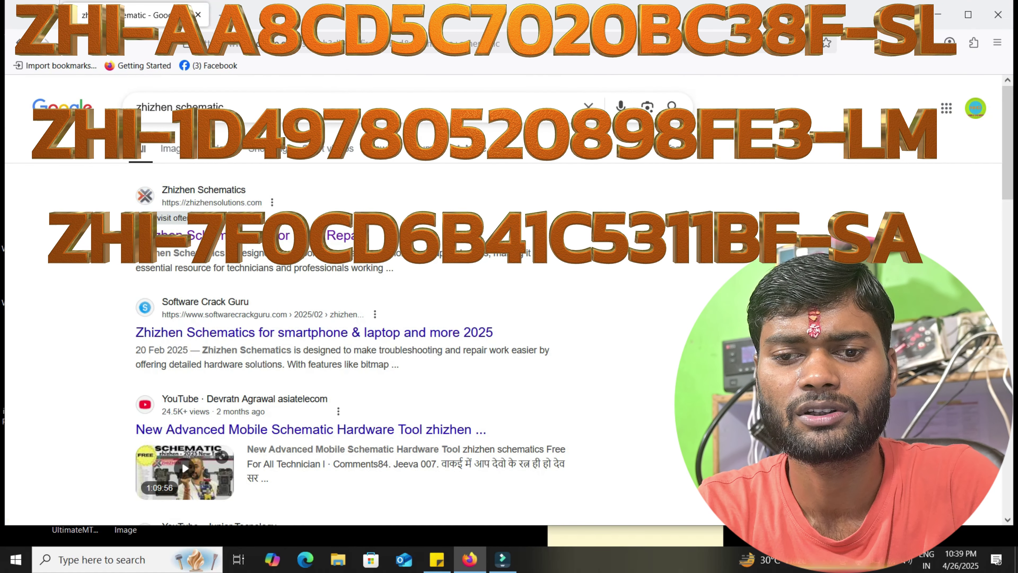
click(199, 237)
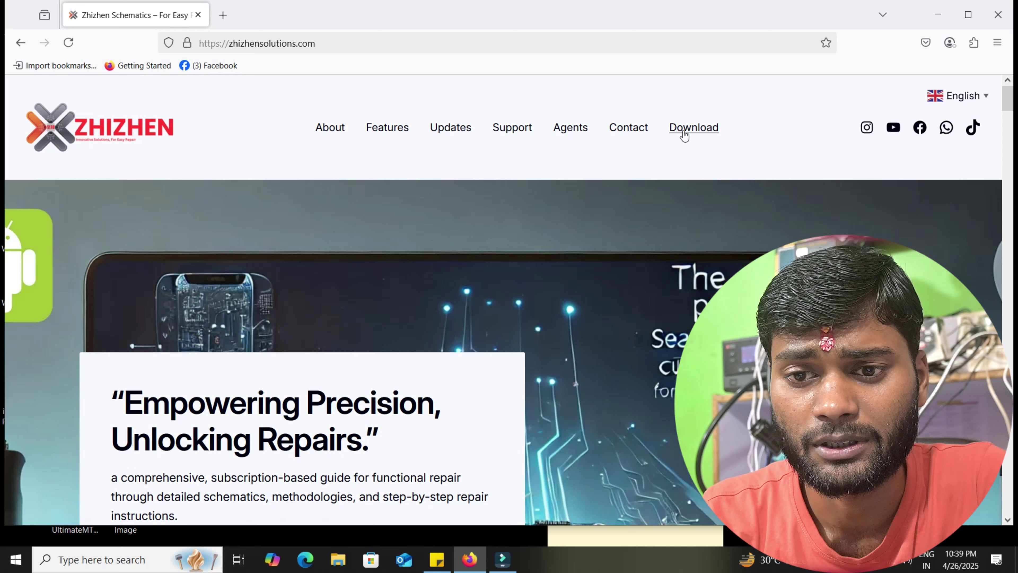
- Visit the Google Drive installer download, return to the home page, then jump to Features
click(681, 130)
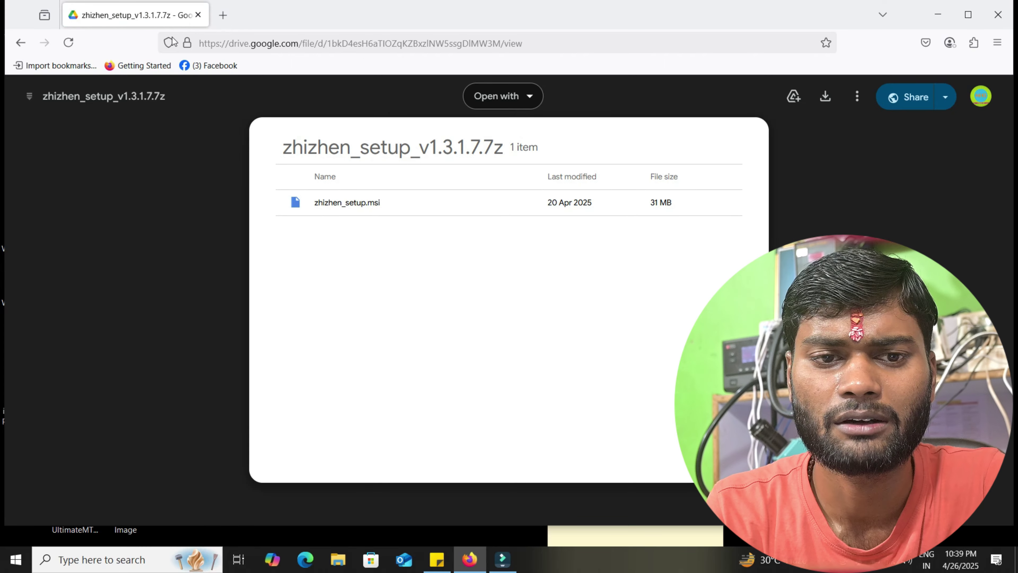
click(19, 43)
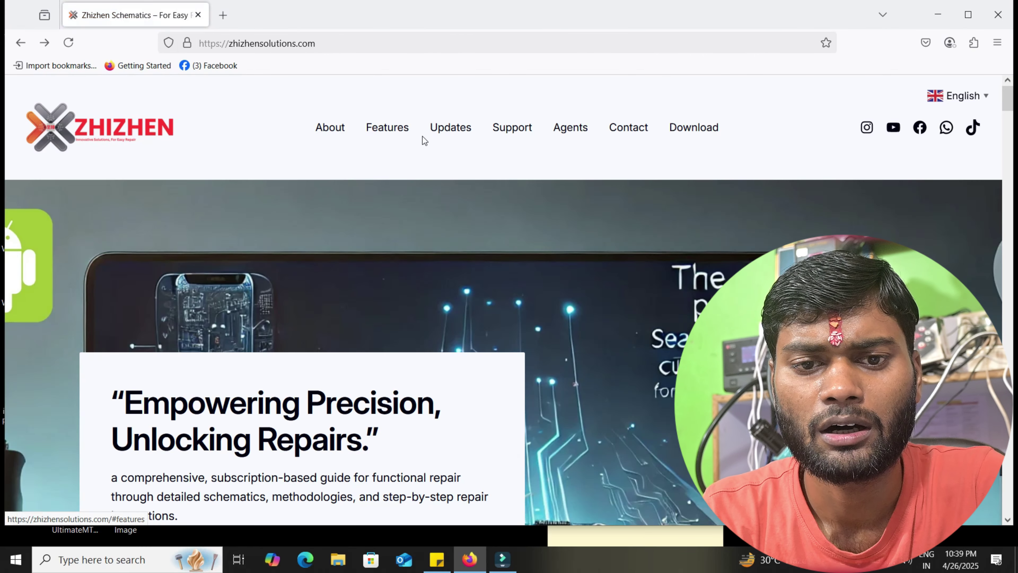
click(386, 134)
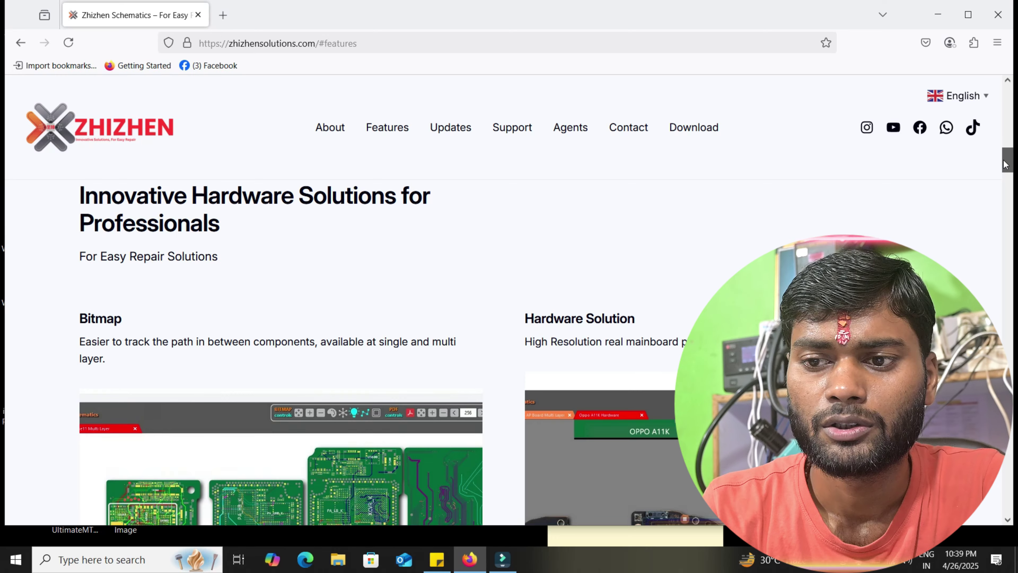
- Scroll the Features page past Drag and Drop and Diode Values to Schematic Diagram and PCB Layout
mouse_move(1005, 165)
mouse_down()
mouse_move(1007, 176)
mouse_move(1013, 166)
mouse_up()
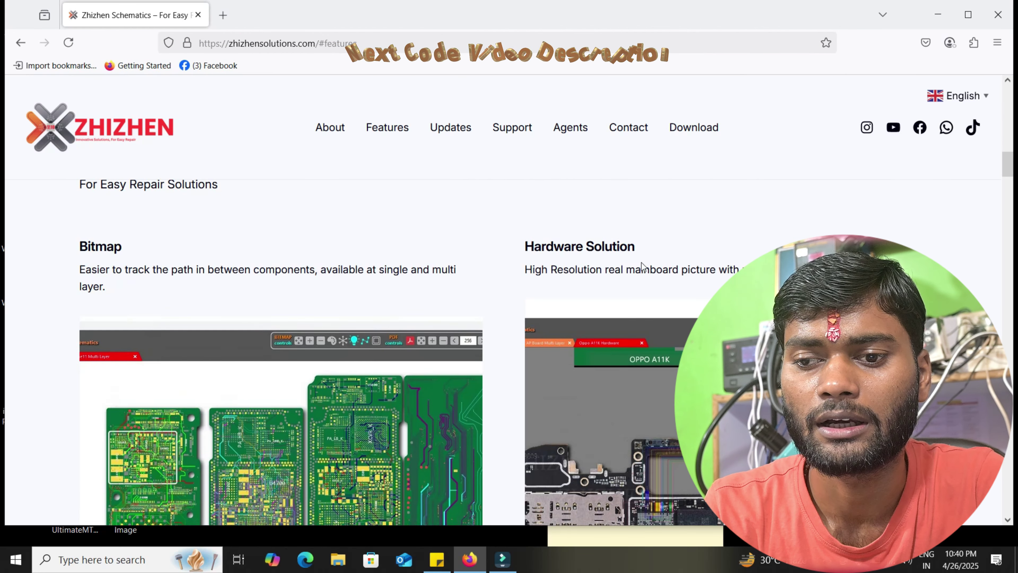
click(1013, 186)
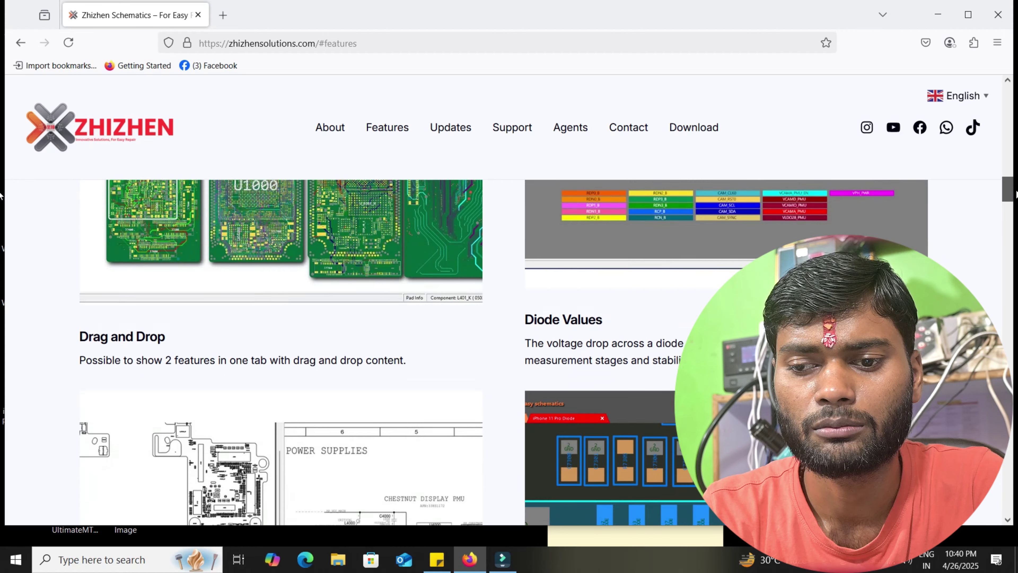
scroll(735, 247, down, 3)
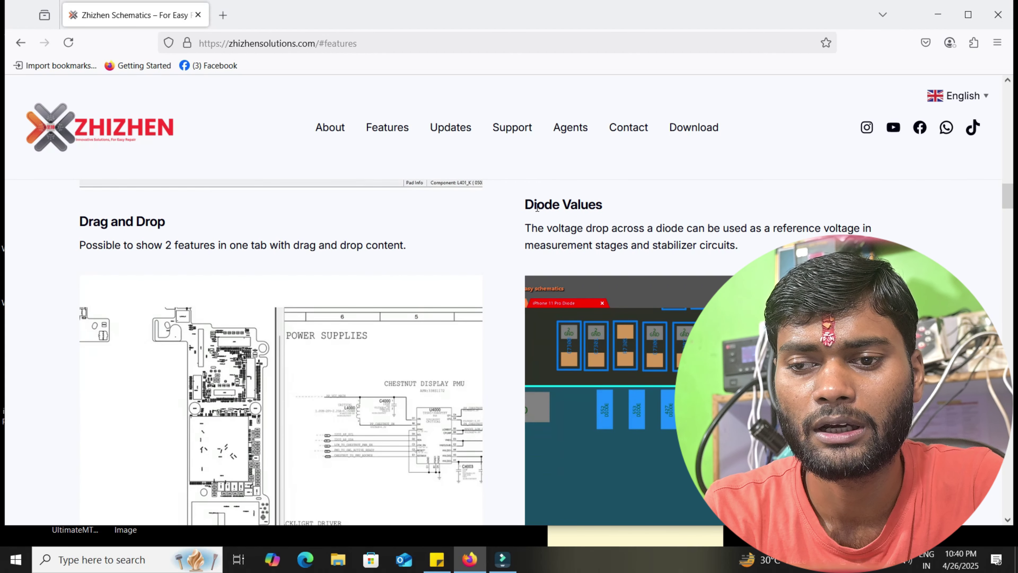
drag(526, 202, 602, 204)
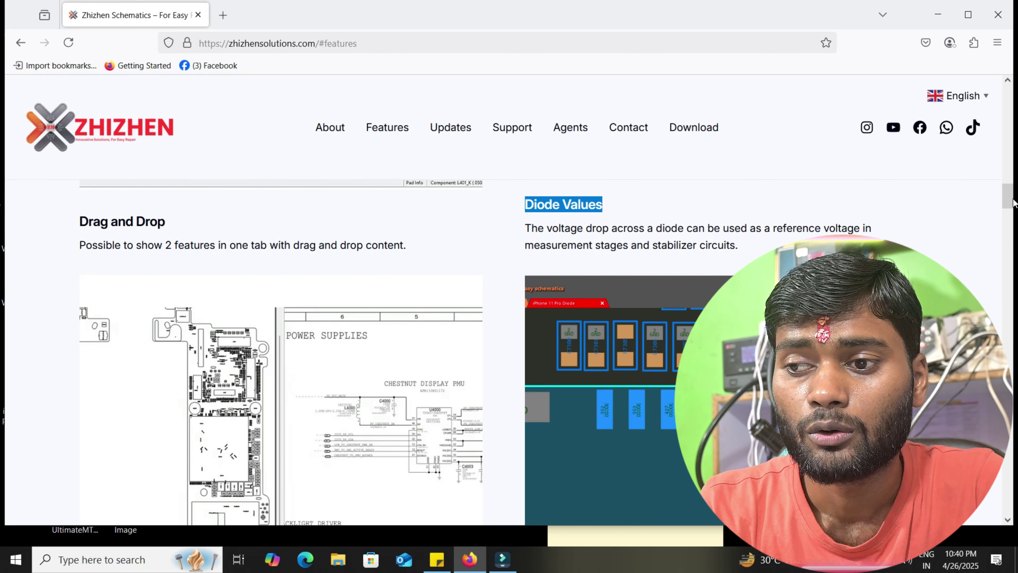
scroll(263, 208, down, 1)
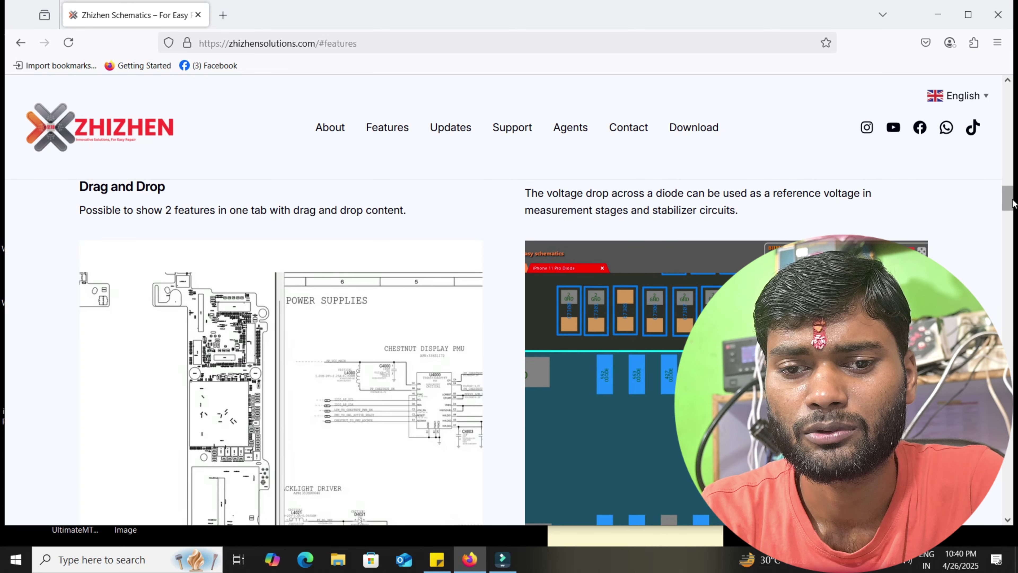
drag(1008, 204, 2, 202)
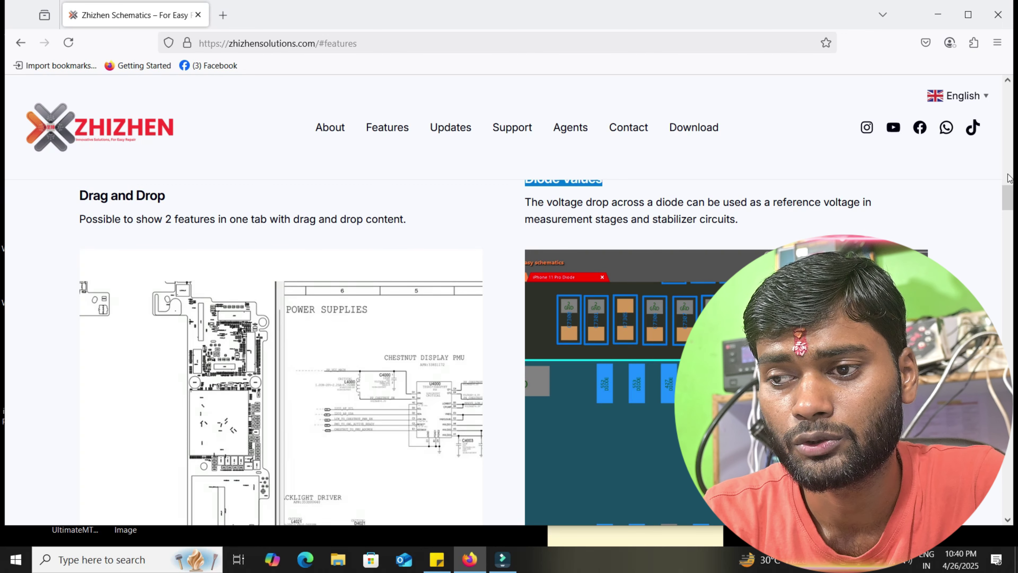
drag(1008, 198, 1015, 227)
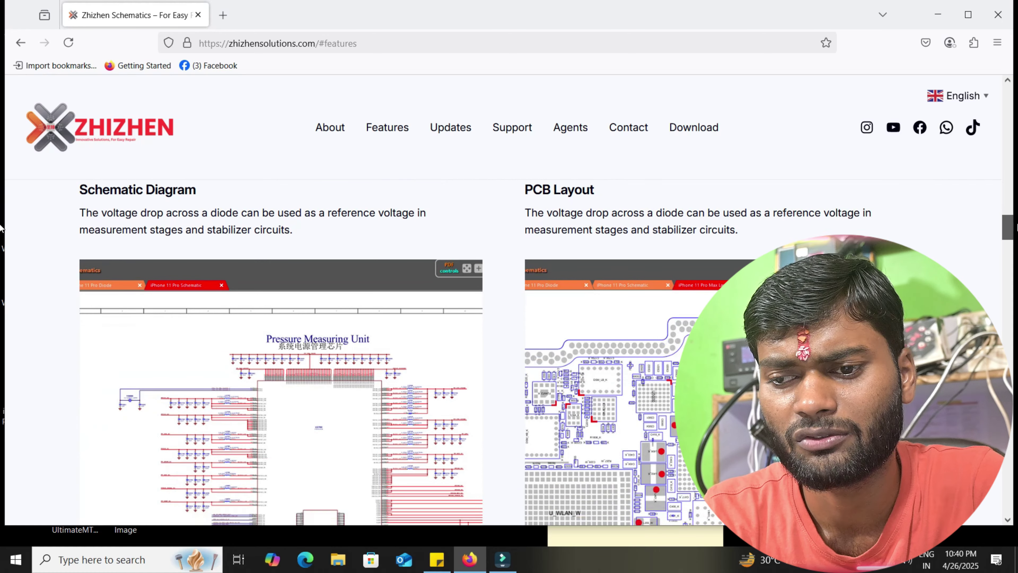
- Scroll past Multi Layer, Combine and Interactive Hardware Tracking to the Smartphone, Laptop and Tablet screenshots
scroll(675, 224, down, 1)
scroll(676, 224, up, 2)
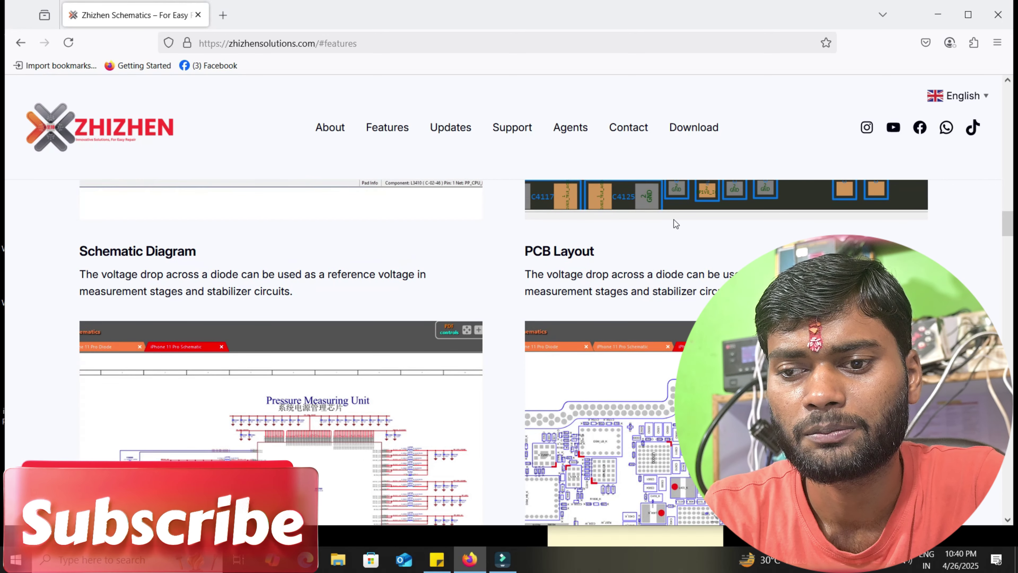
scroll(1008, 230, down, 1)
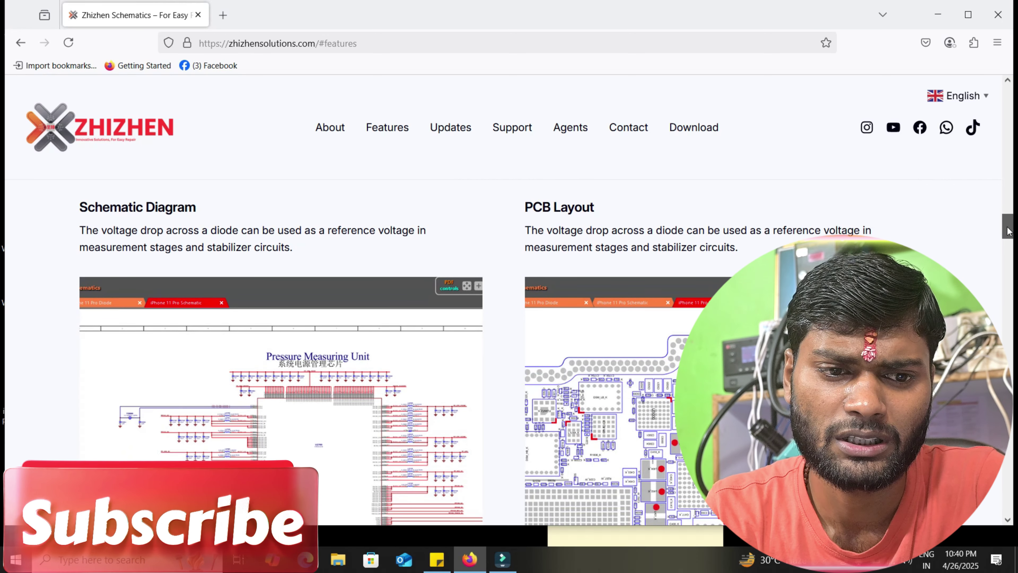
drag(1009, 231, 1004, 287)
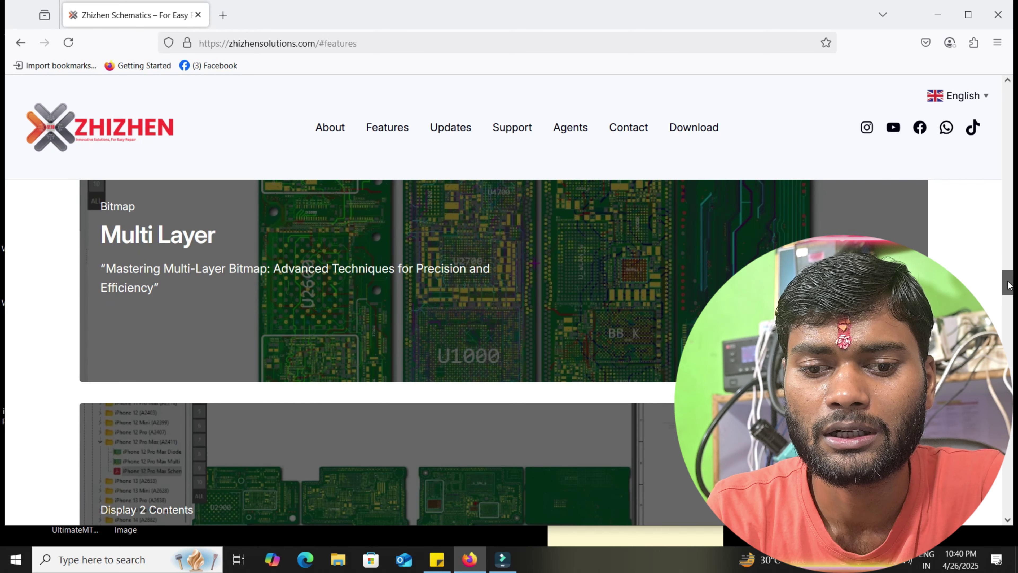
drag(1007, 282, 1010, 296)
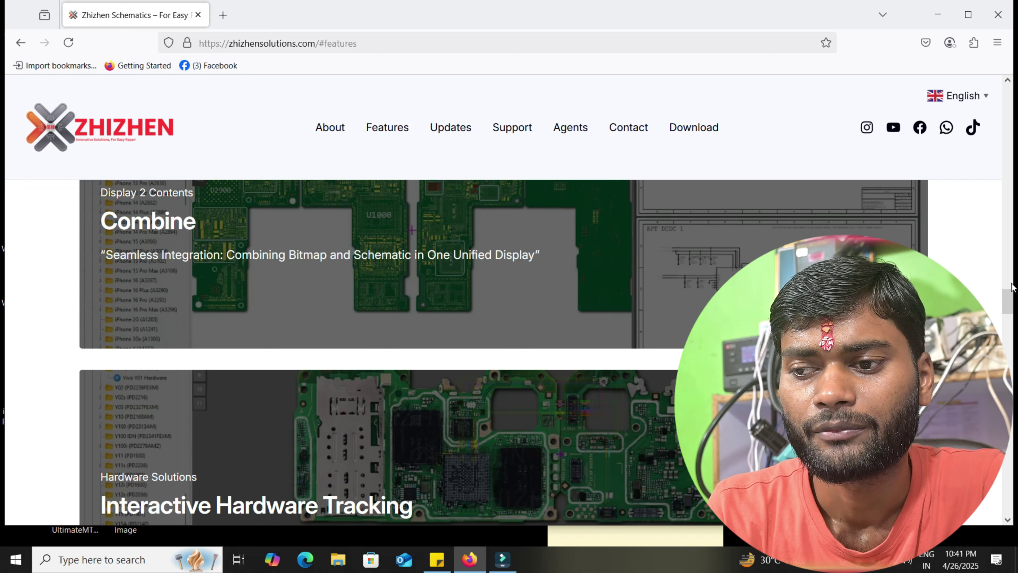
scroll(1009, 291, up, 5)
mouse_move(1007, 295)
mouse_down()
mouse_move(1006, 280)
mouse_move(1007, 327)
mouse_move(1007, 304)
mouse_move(995, 298)
mouse_up()
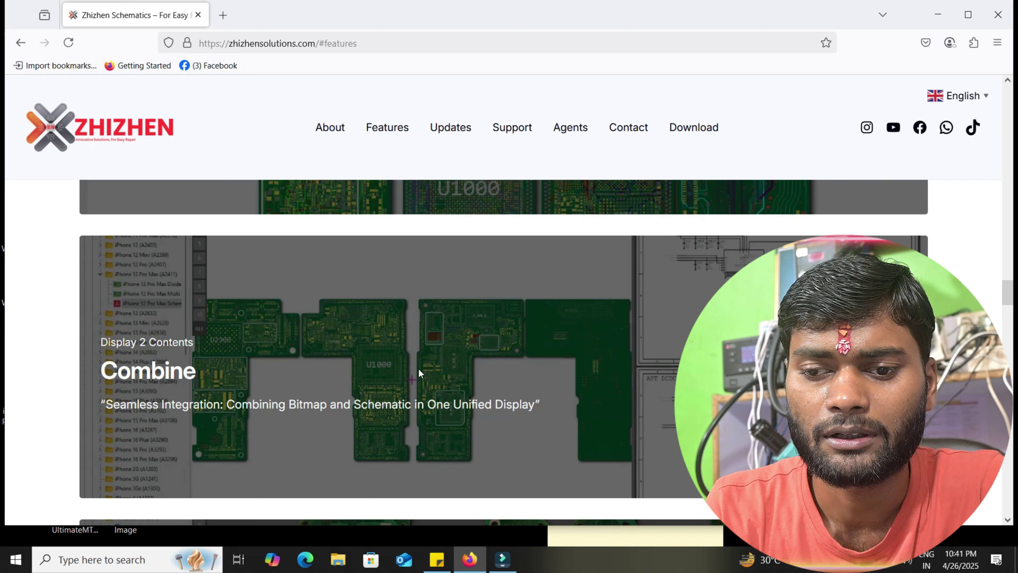
drag(1006, 301, 1006, 326)
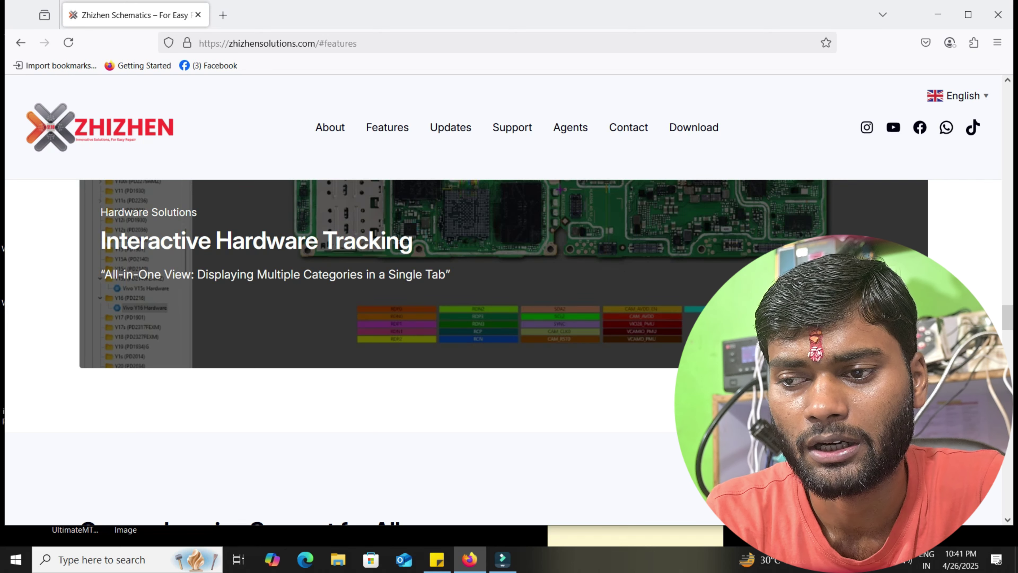
scroll(1011, 313, up, 6)
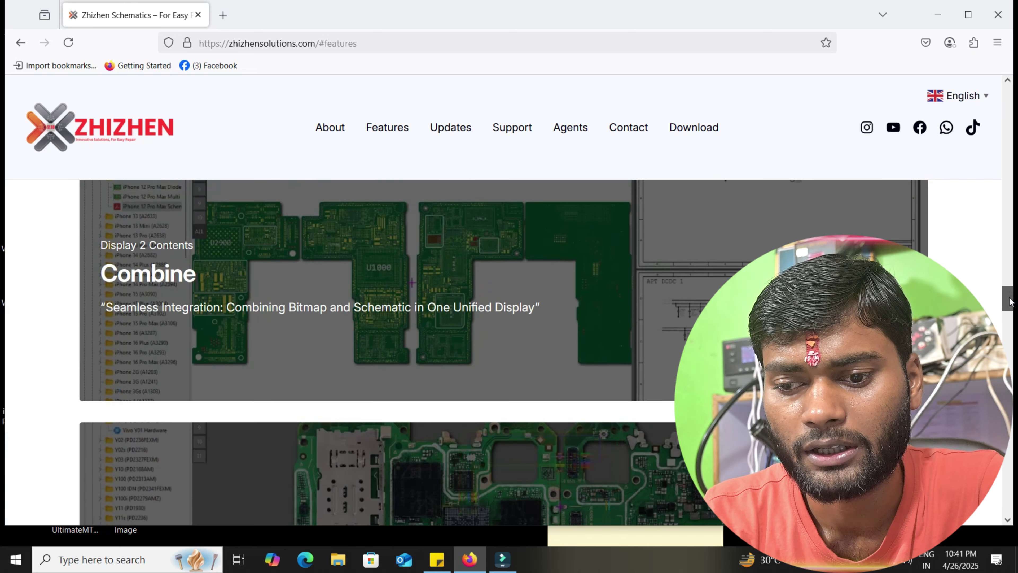
scroll(1010, 314, down, 4)
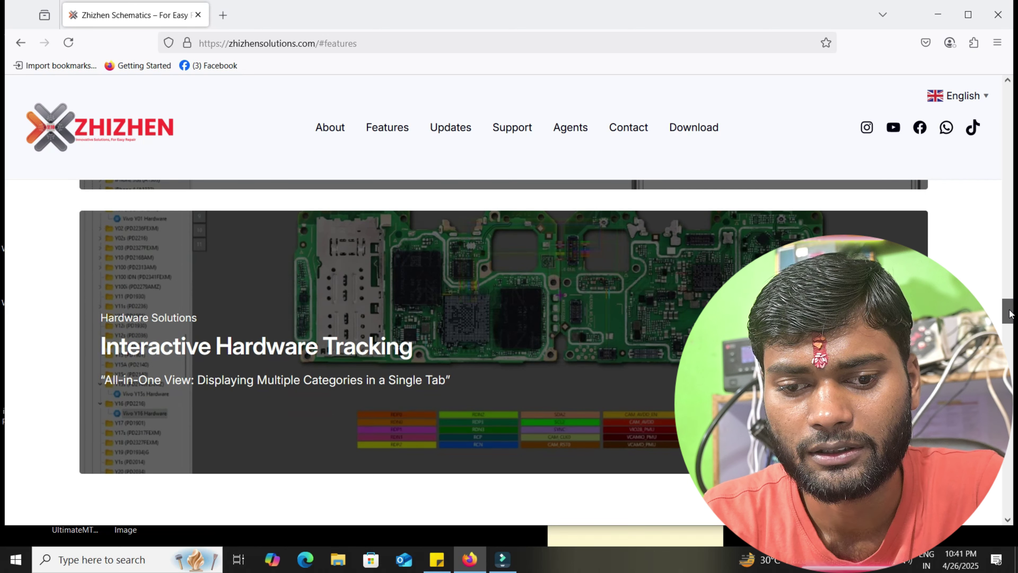
scroll(1010, 314, down, 1)
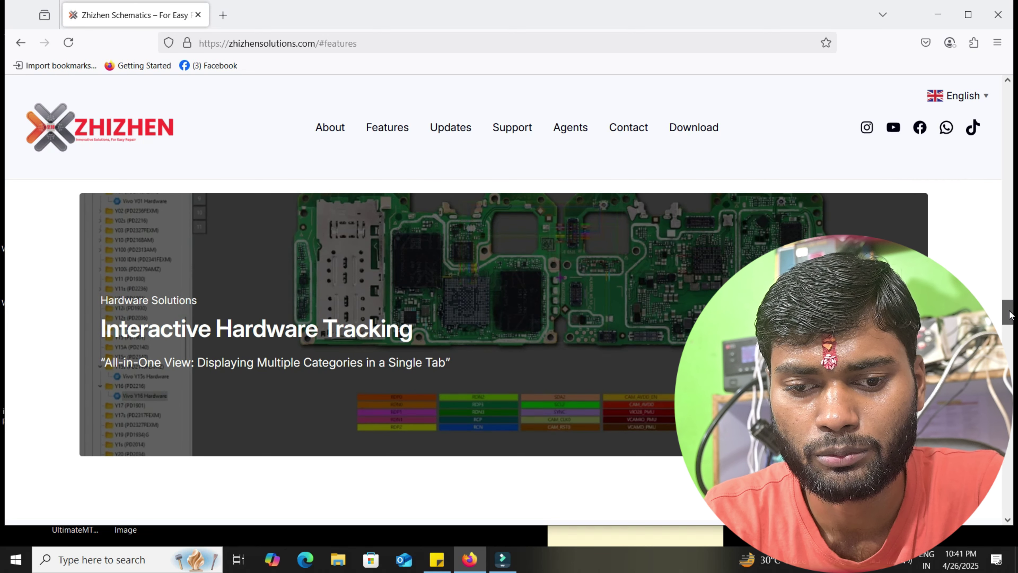
drag(1008, 315, 1008, 363)
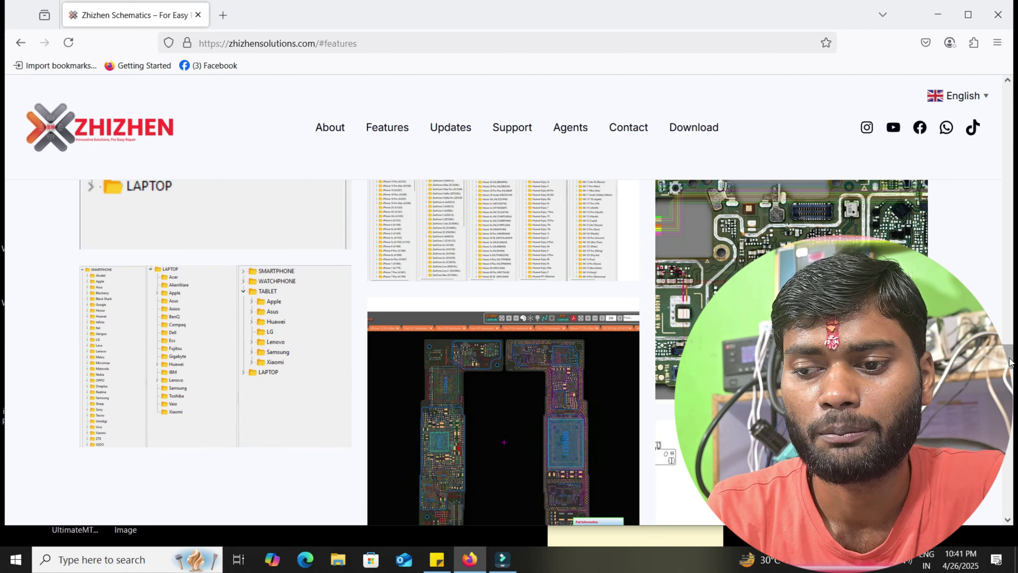
drag(1010, 361, 1011, 361)
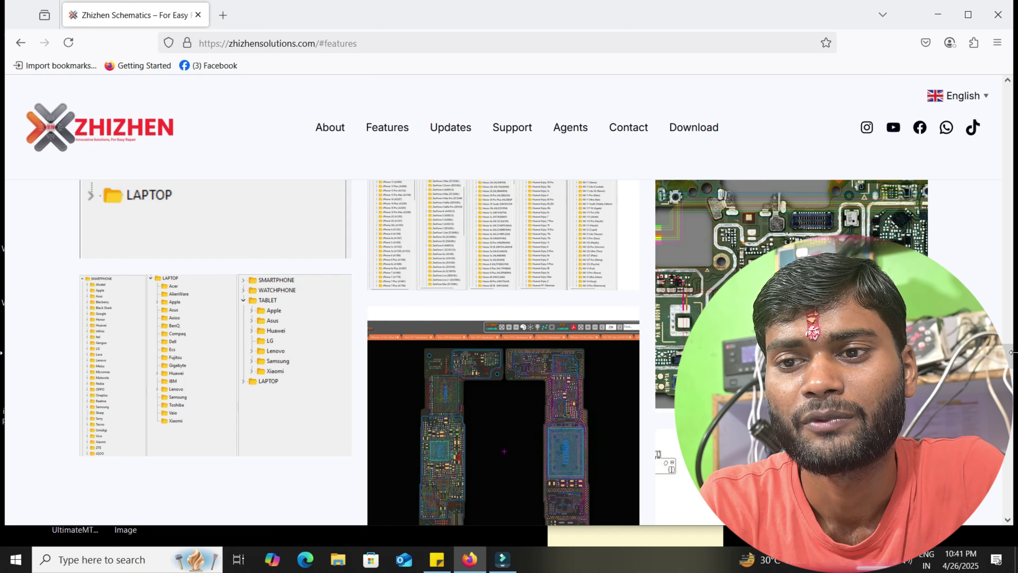
- Minimize Firefox and open the zhizhen_setup_v1.3.1.7 folder under Downloads in File Explorer
click(930, 21)
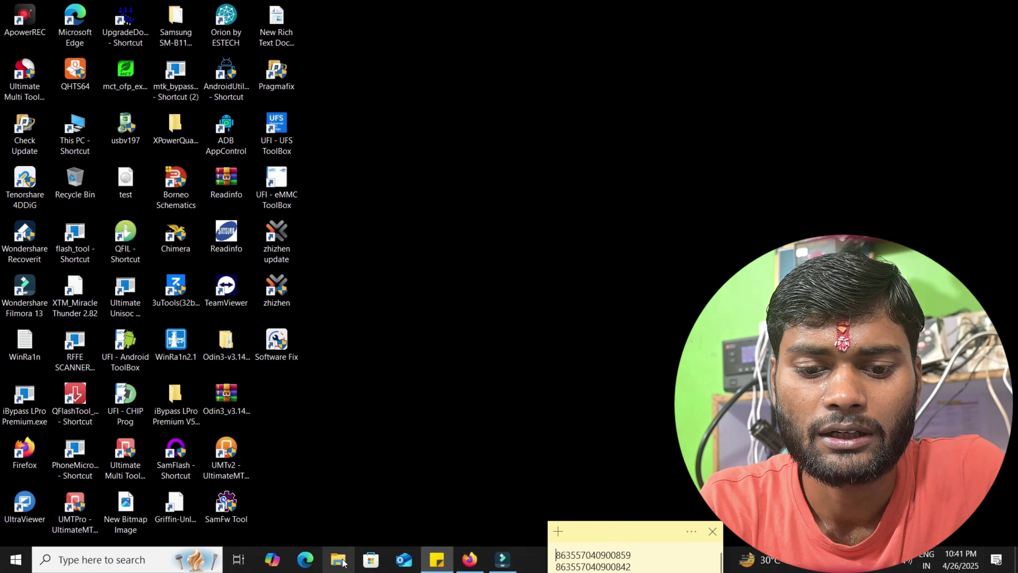
click(341, 561)
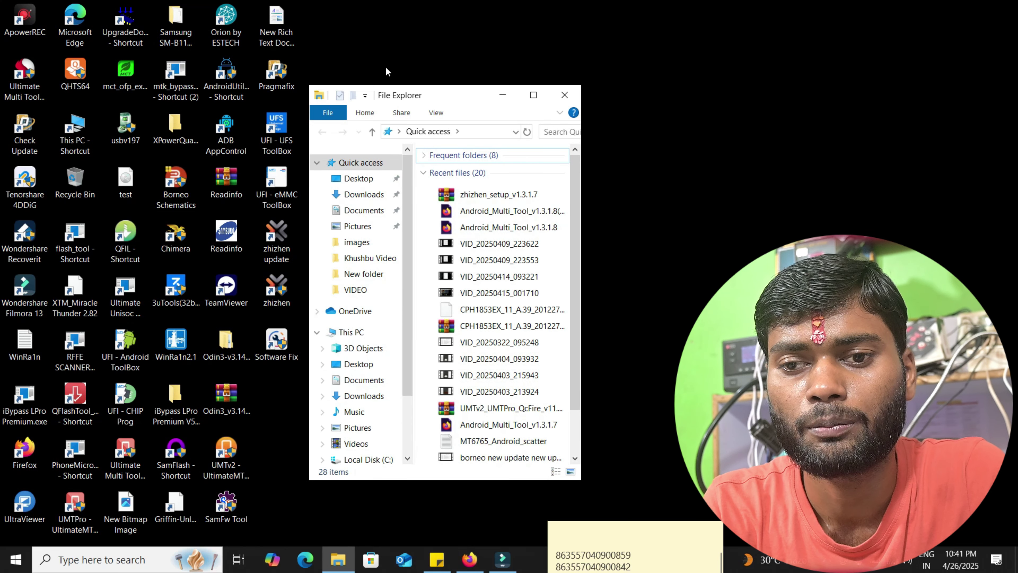
drag(407, 101, 560, 92)
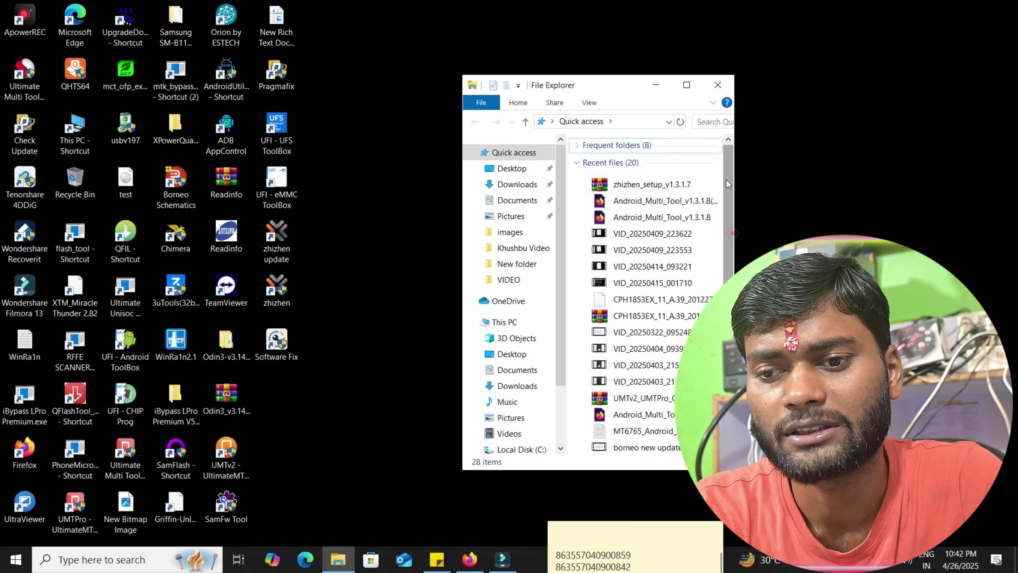
click(519, 391)
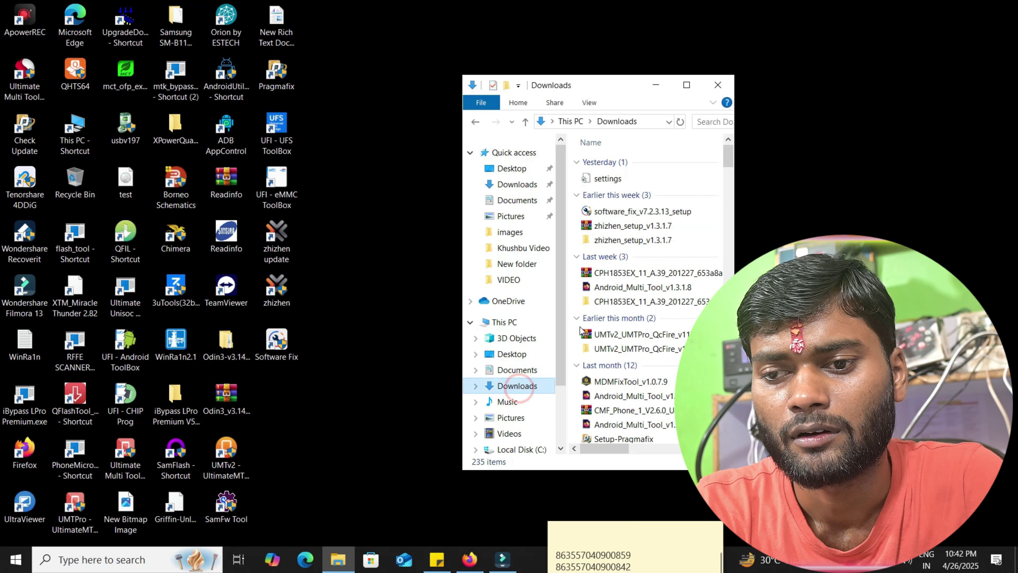
double_click(615, 240)
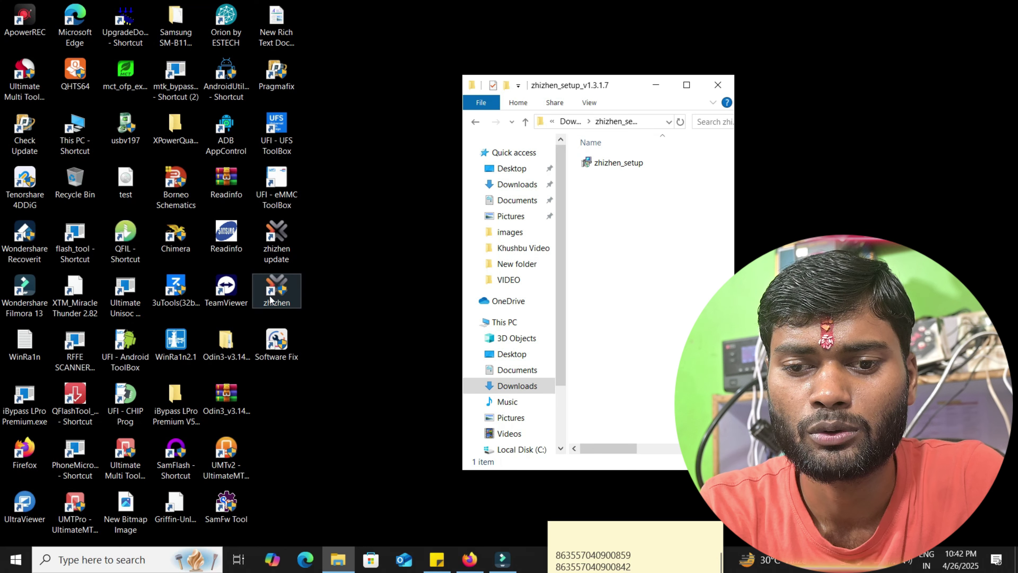
click(276, 295)
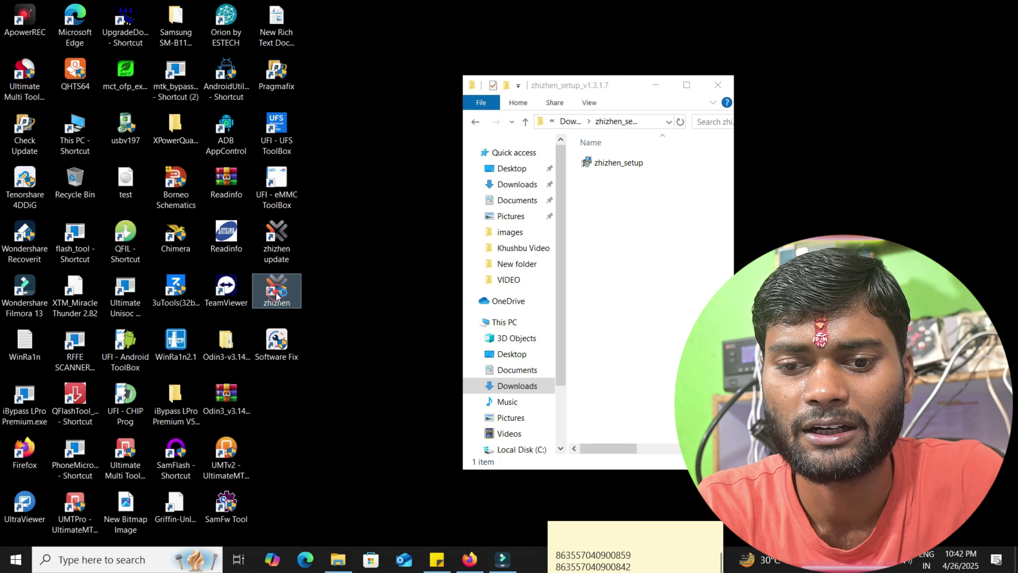
- Launch Zhizhen Schematics from the desktop shortcut, move the login window up-left, and select the saved credentials
double_click(276, 295)
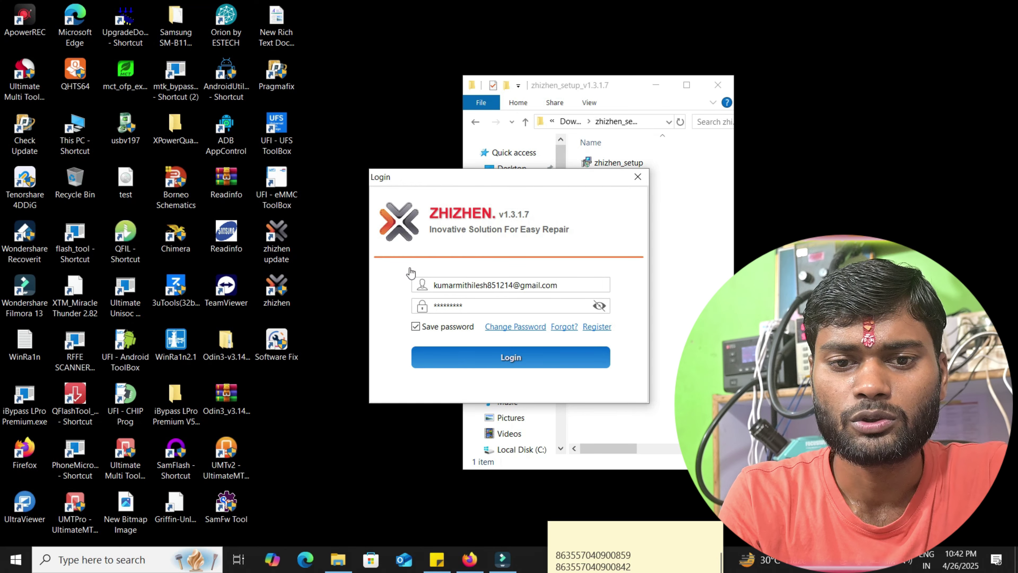
drag(358, 155, 210, 80)
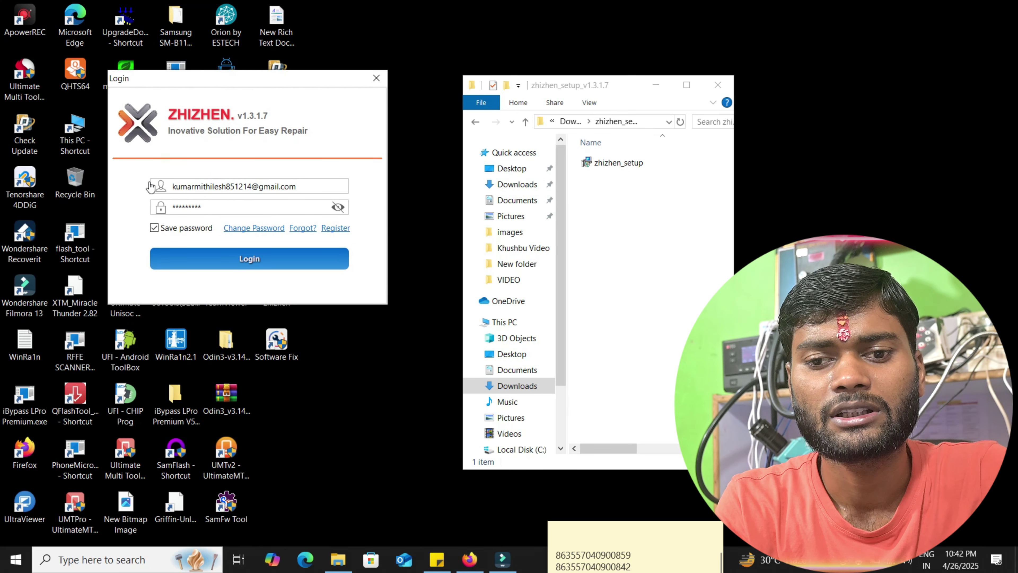
drag(320, 186, 153, 197)
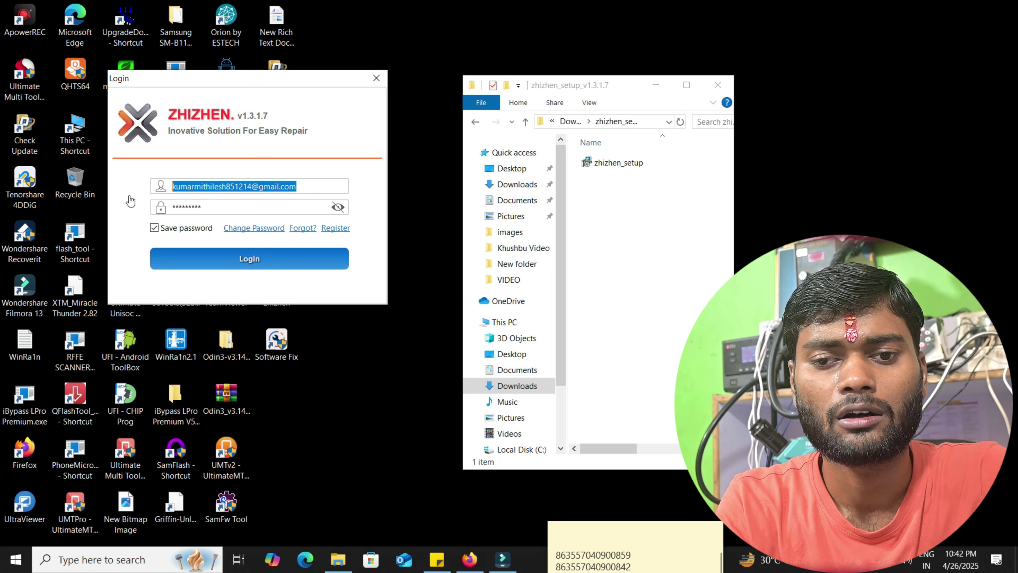
drag(231, 205, 92, 208)
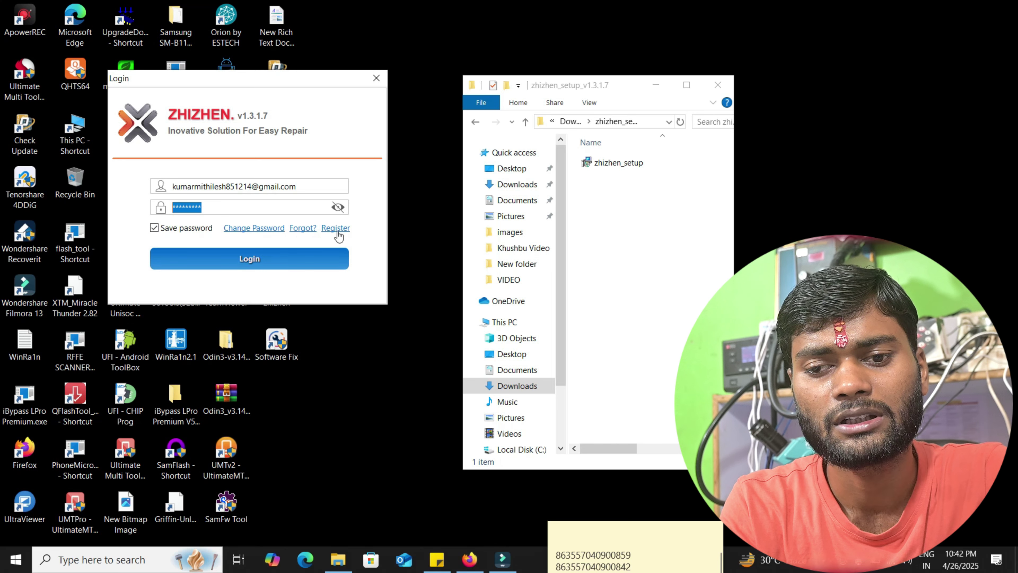
- Open Register New Member, enter a username, and click through the Email, Whatsapp and Password fields
click(336, 230)
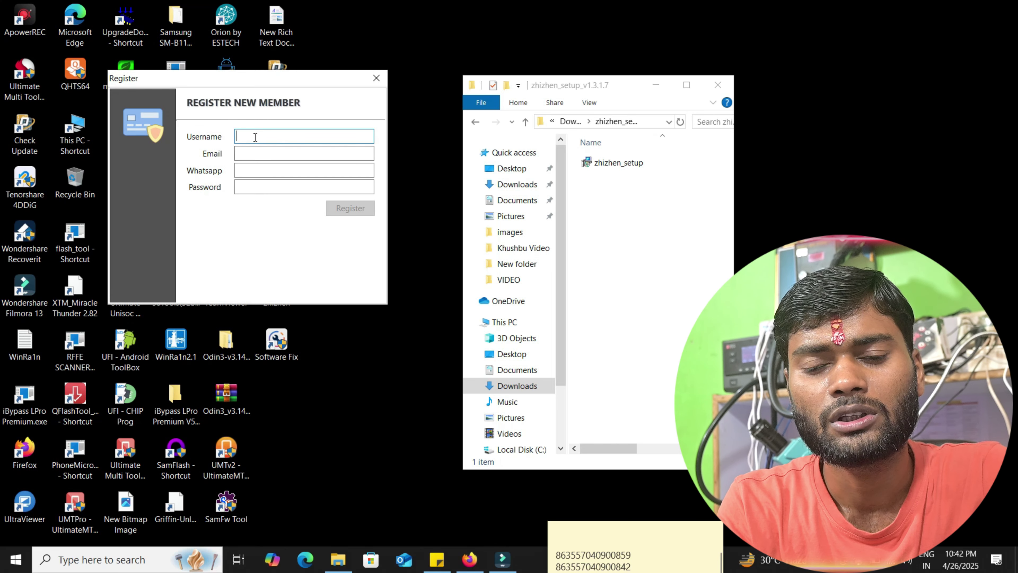
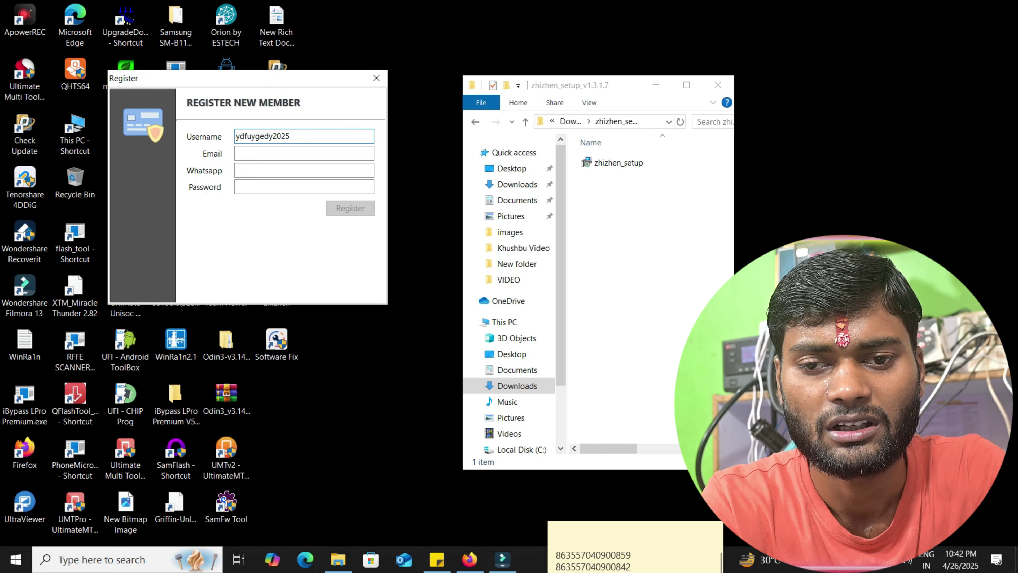
click(253, 154)
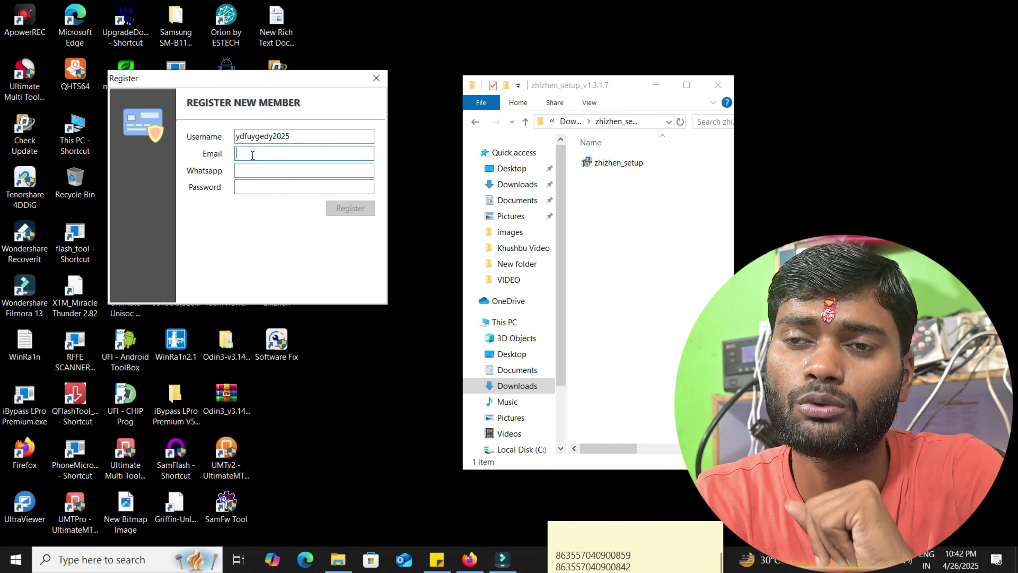
click(255, 170)
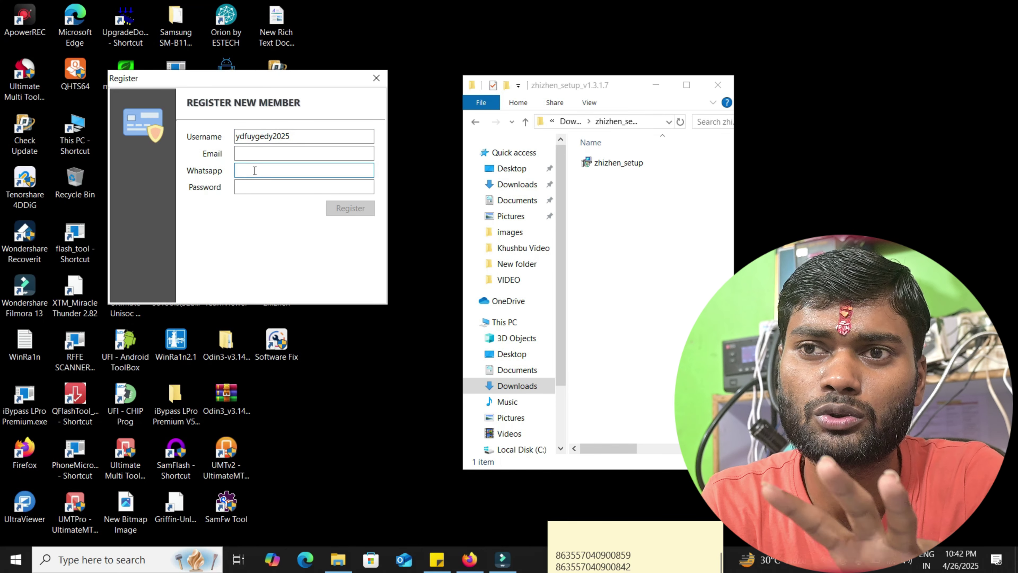
click(242, 187)
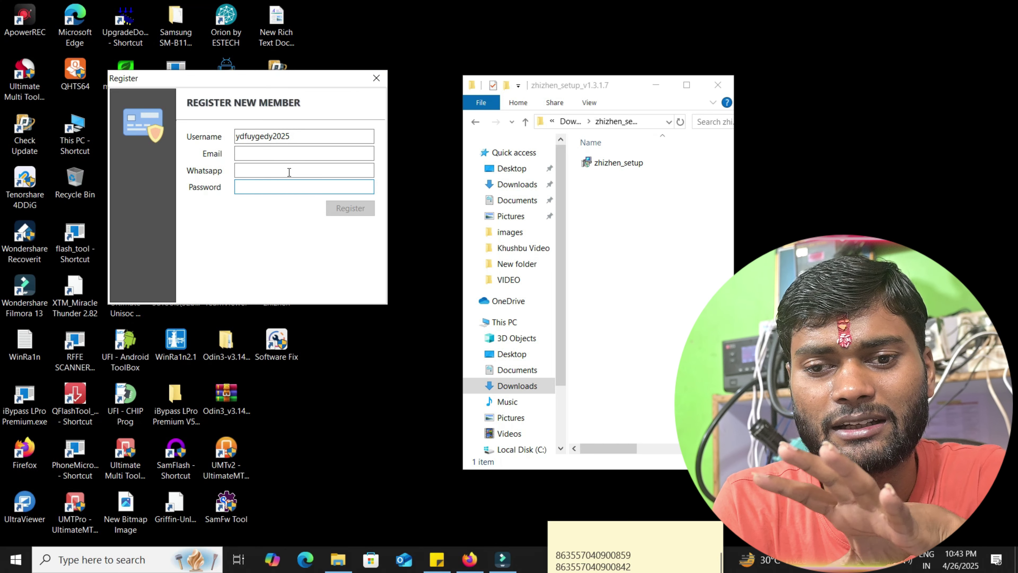
click(262, 156)
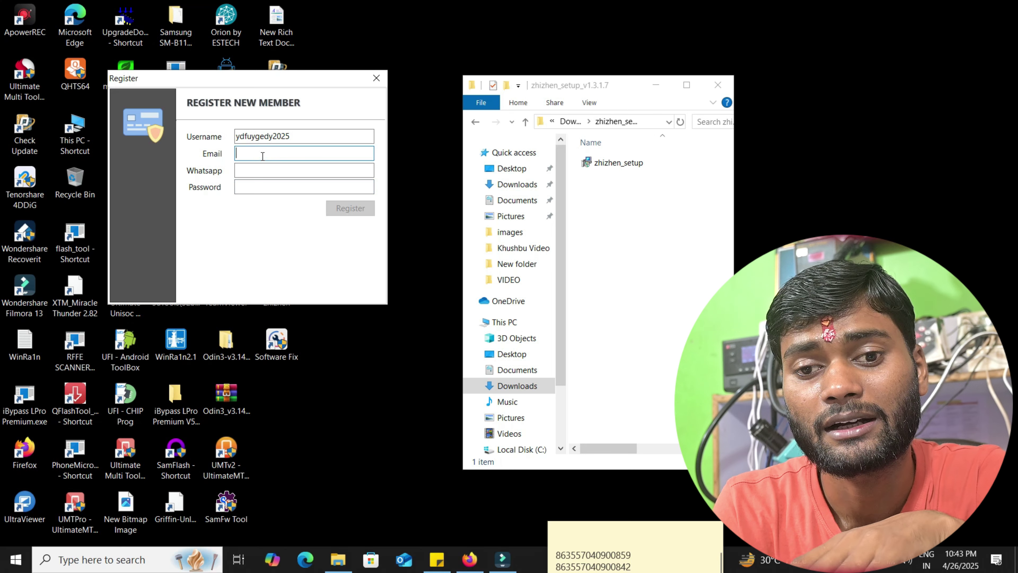
- Close the registration form, bring back the login window, and log in with the saved account
click(376, 78)
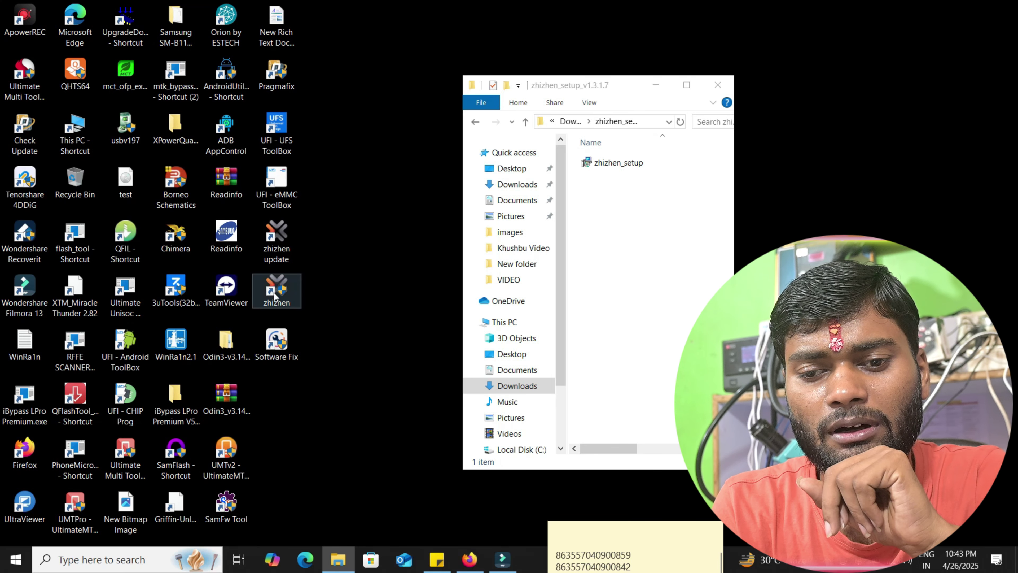
click(304, 304)
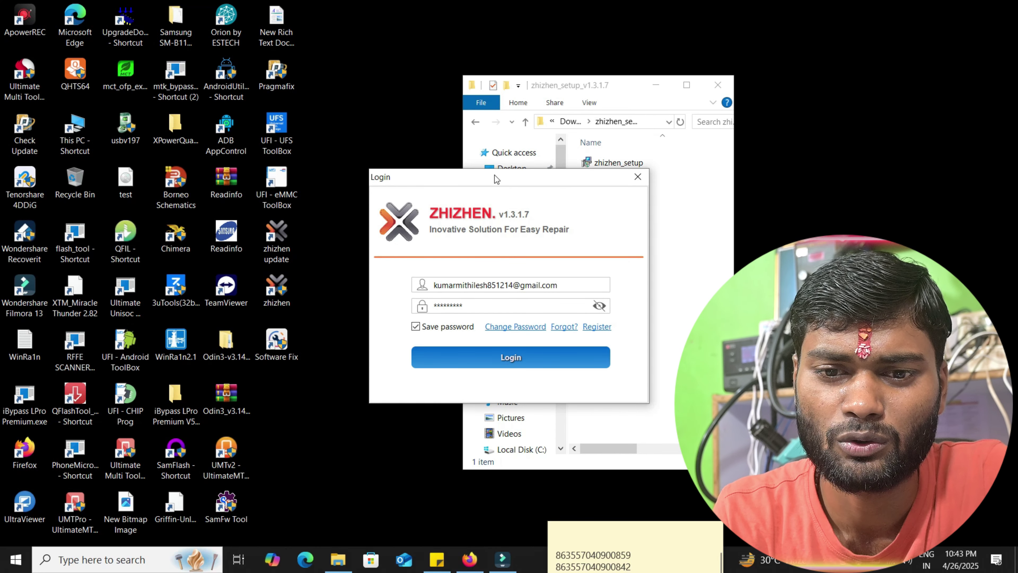
drag(494, 176, 374, 137)
drag(446, 248, 309, 249)
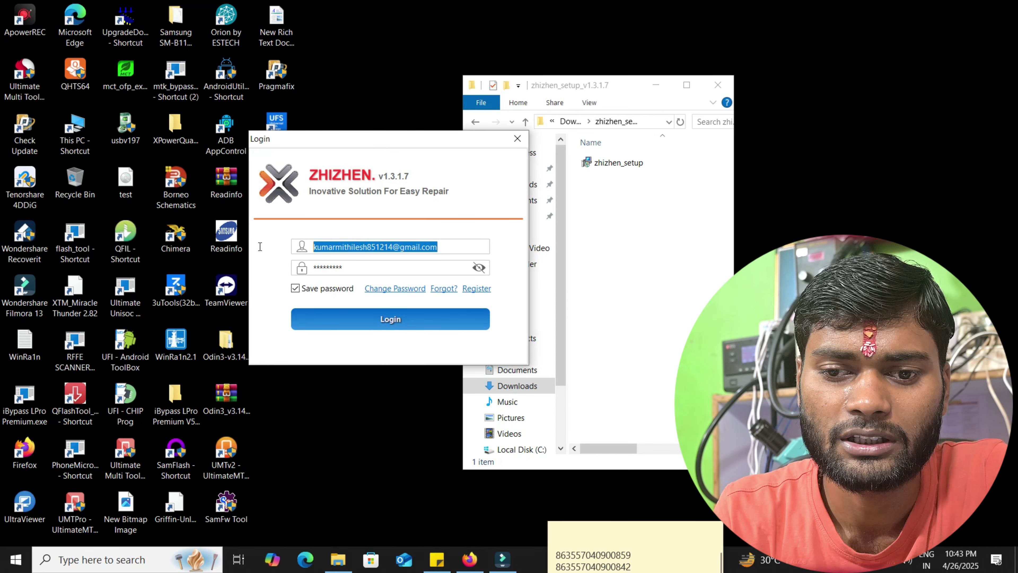
click(360, 264)
double_click(360, 263)
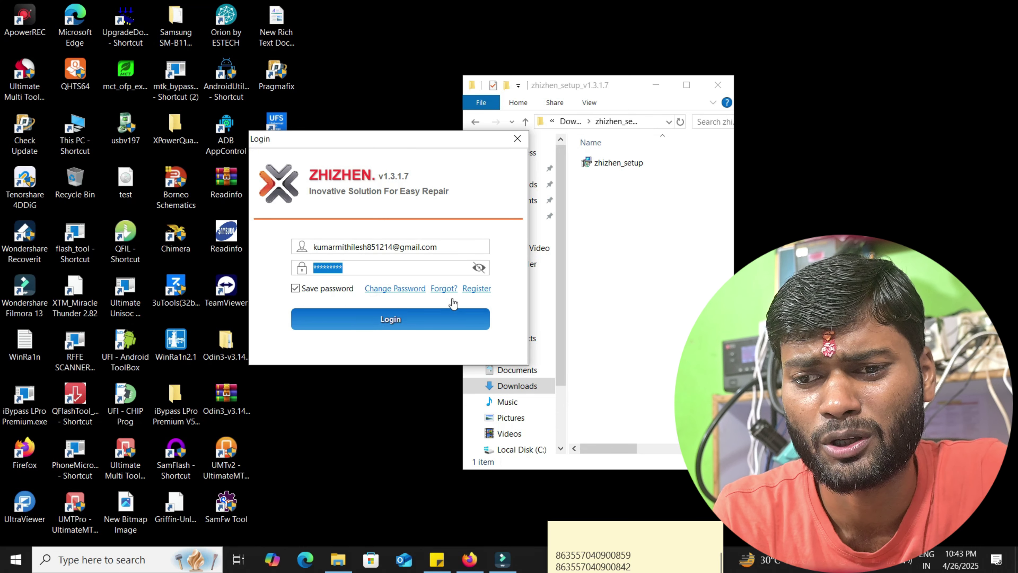
click(380, 322)
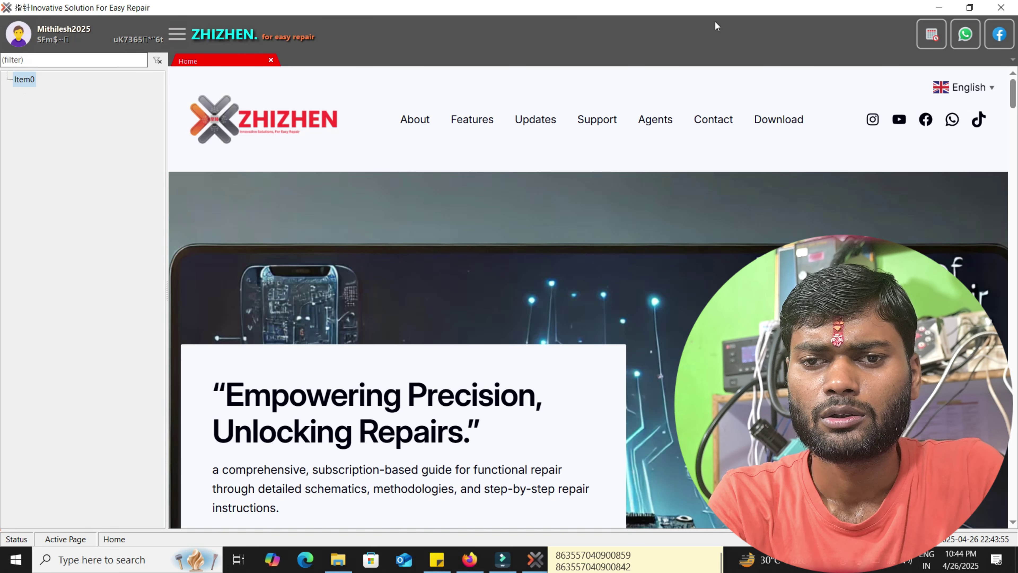
- Restart Zhizhen, log in again, and expand Smartphone to show brands Alcatel through Tecno
click(1000, 7)
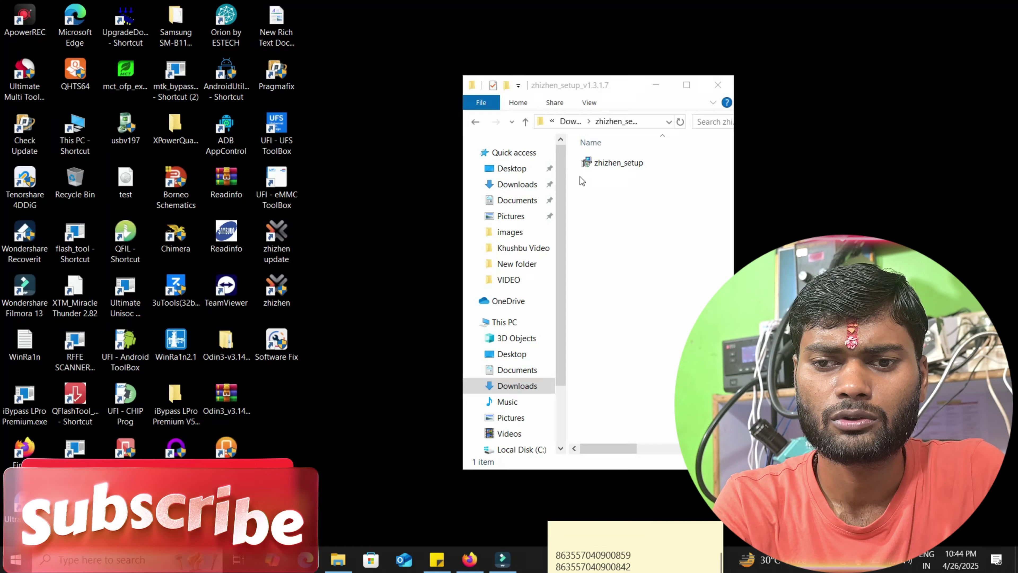
double_click(270, 302)
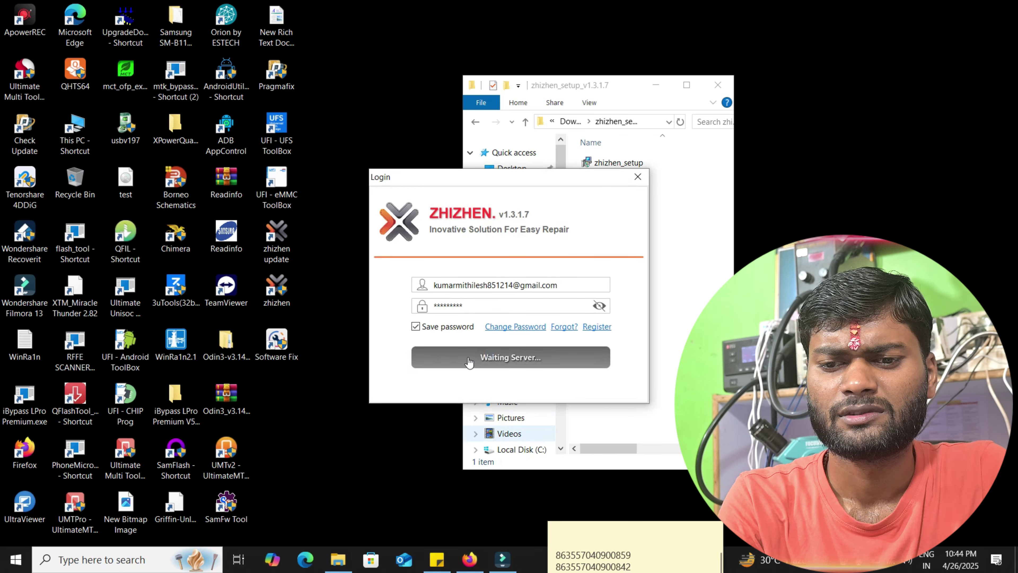
click(504, 359)
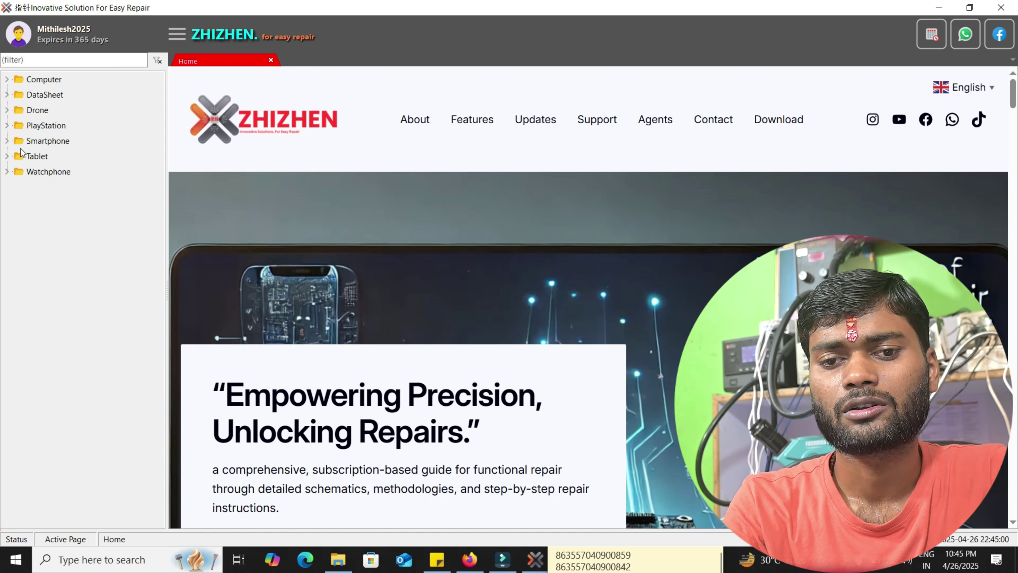
click(6, 141)
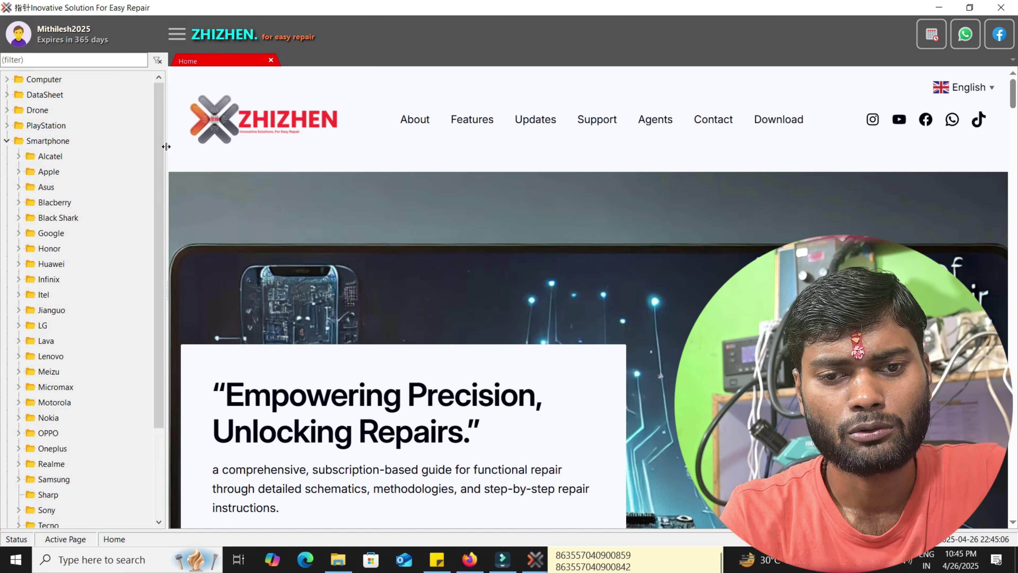
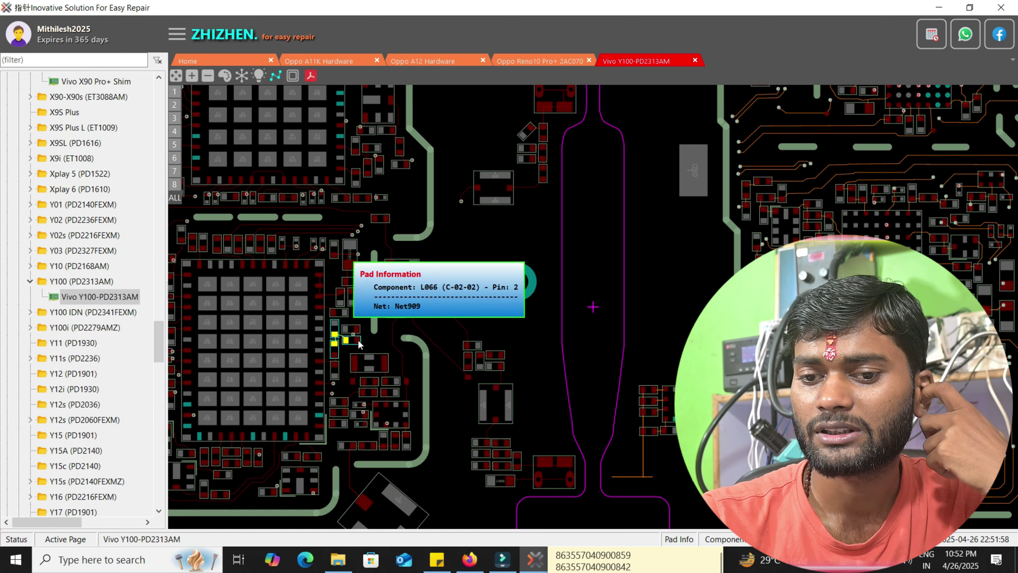
- Pan the Vivo Y100 board, show pad information for N60926, and zoom out around the chips
drag(374, 342, 610, 338)
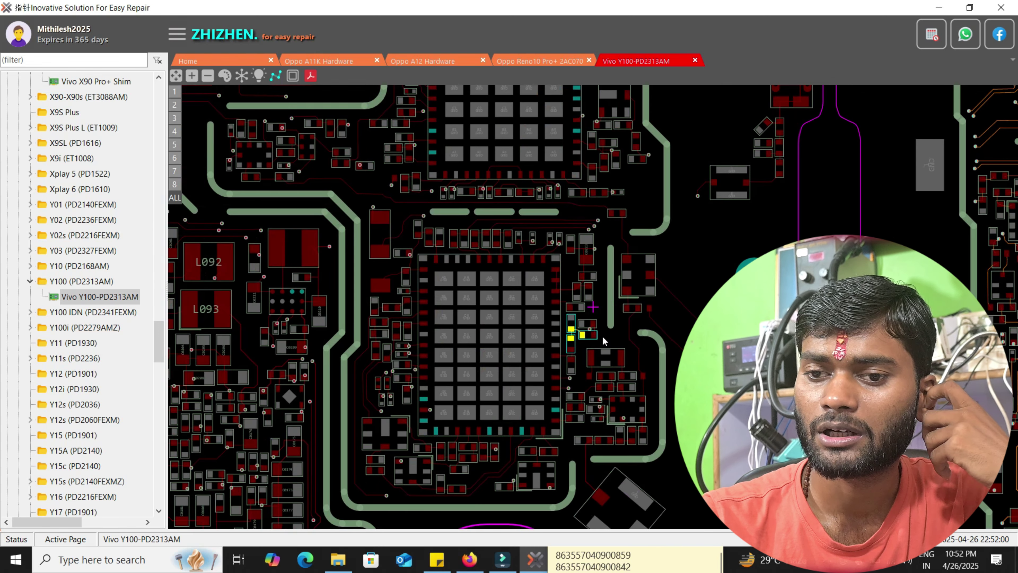
click(381, 254)
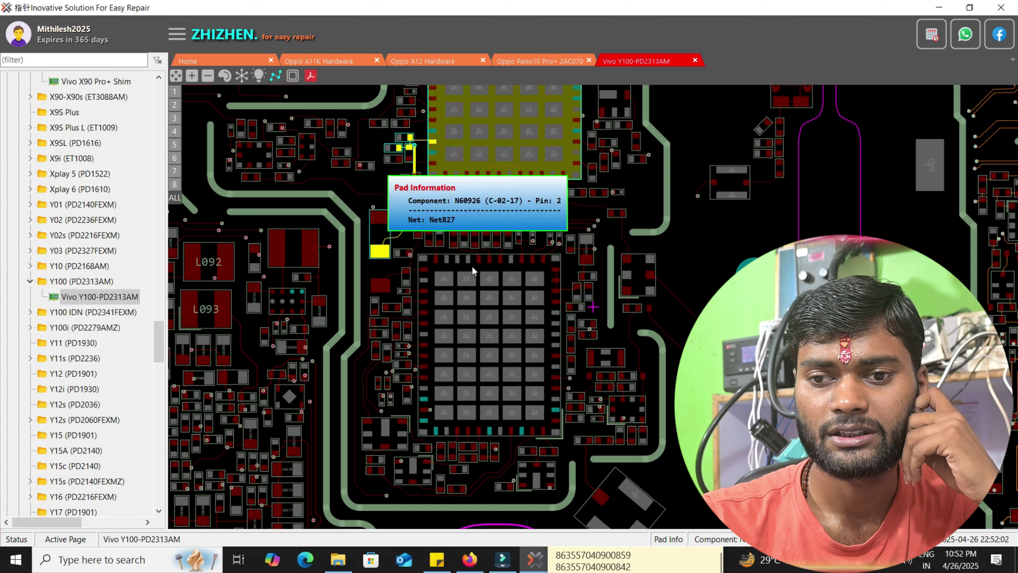
scroll(377, 232, down, 1)
scroll(377, 232, down, 1)
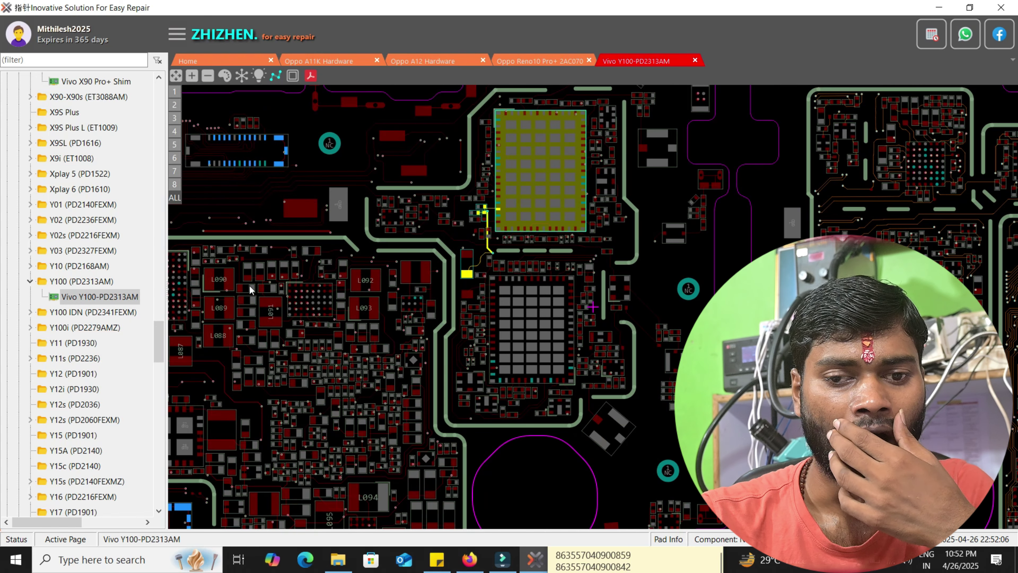
drag(161, 344, 180, 482)
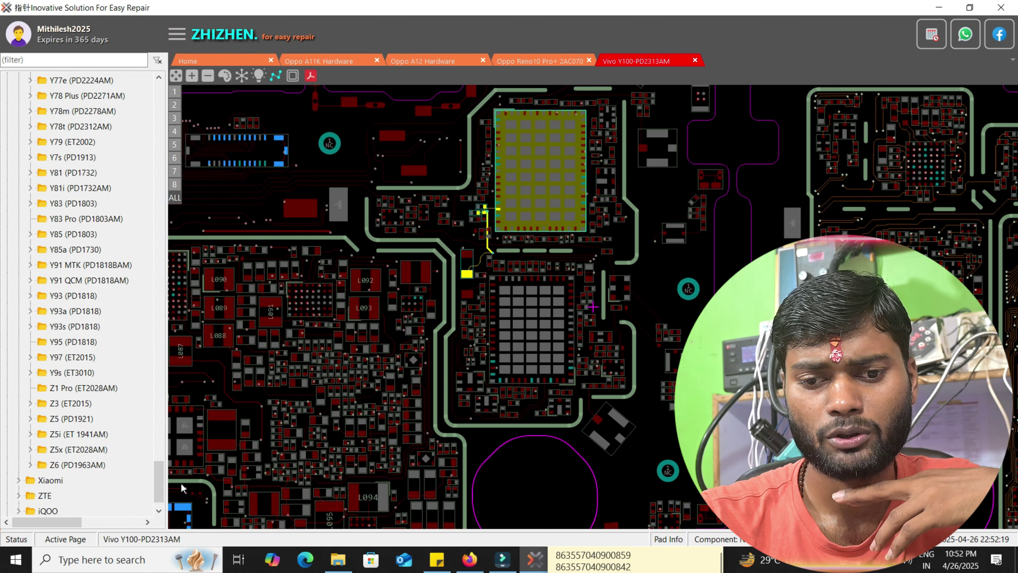
- Expand the Xiaomi brand and scroll the tree down to the Redmi entries
scroll(159, 479, down, 1)
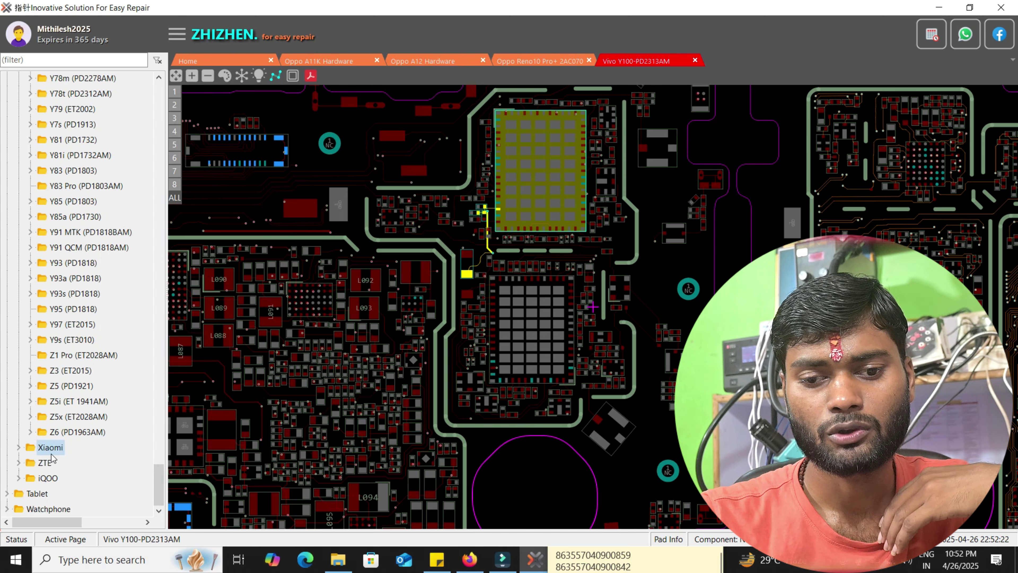
click(18, 447)
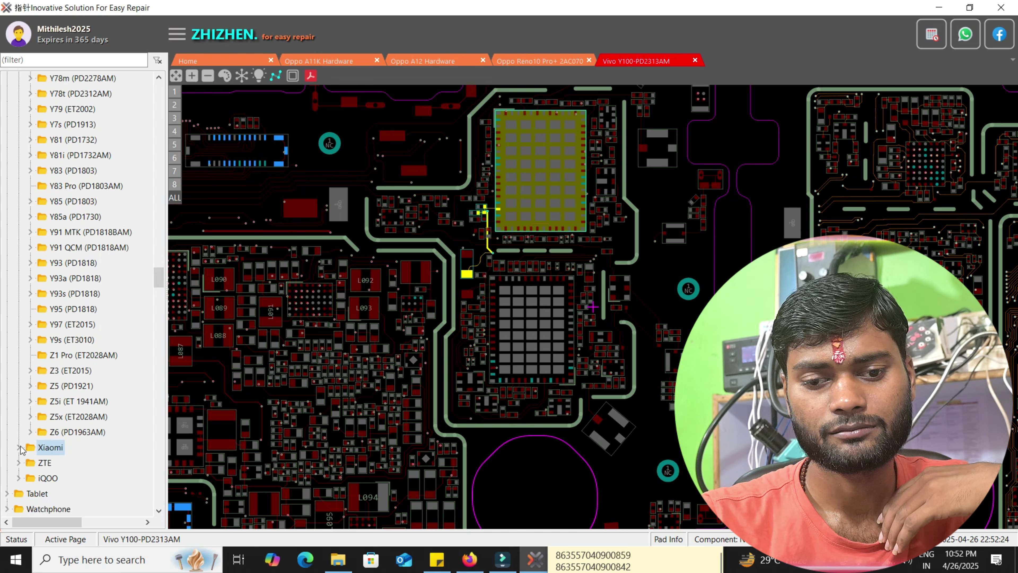
drag(160, 279, 181, 373)
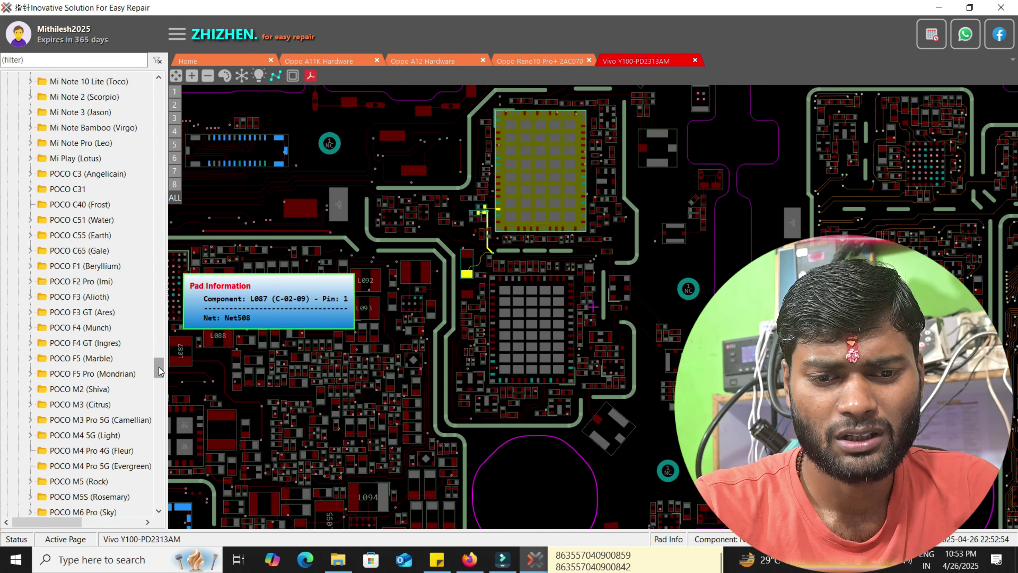
drag(159, 371, 163, 457)
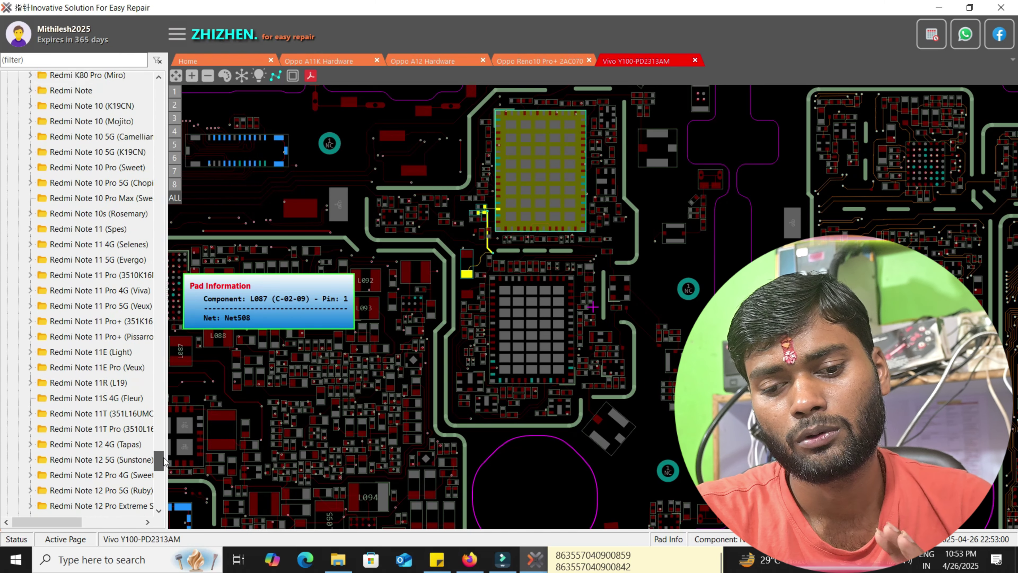
drag(166, 461, 159, 500)
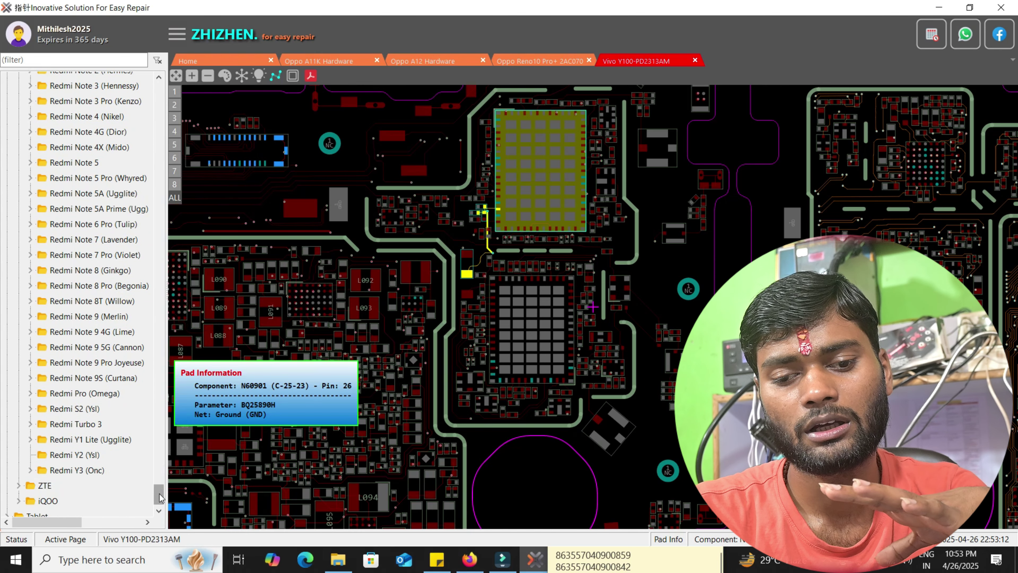
drag(160, 497, 159, 457)
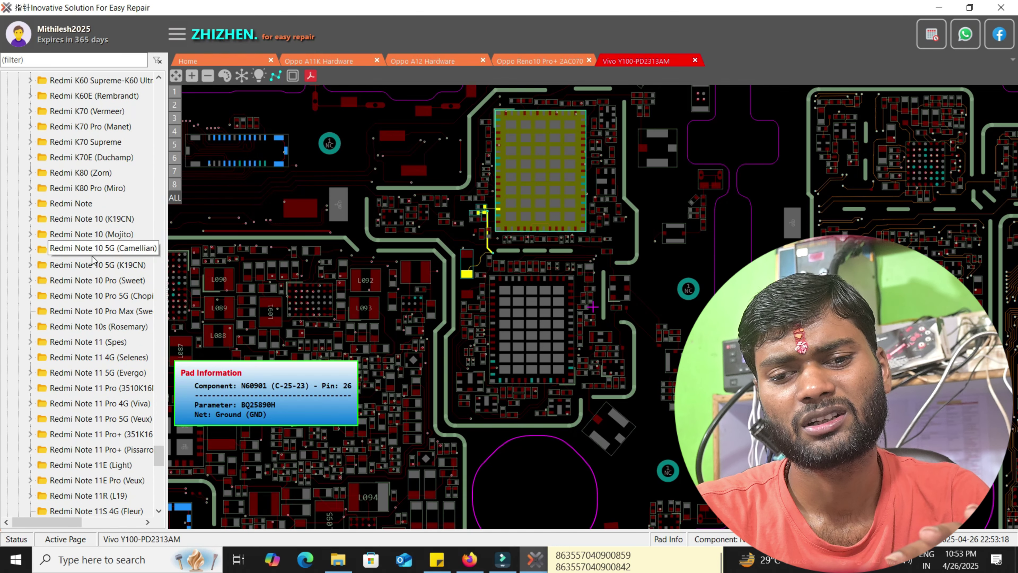
- Expand the Redmi Note 10 Pro, Note 10 5G and Note 10 folders to show their board files
click(101, 264)
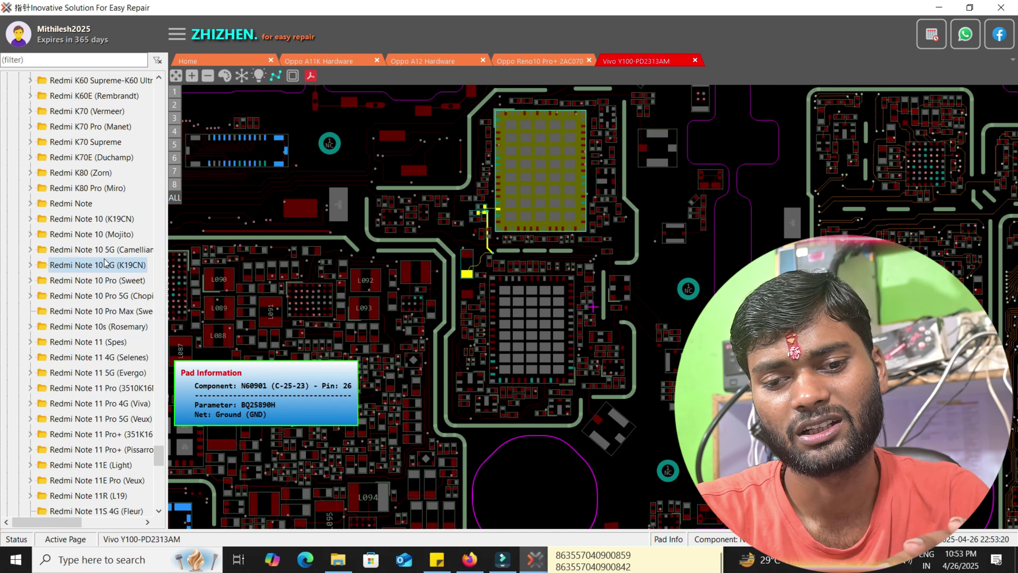
click(30, 281)
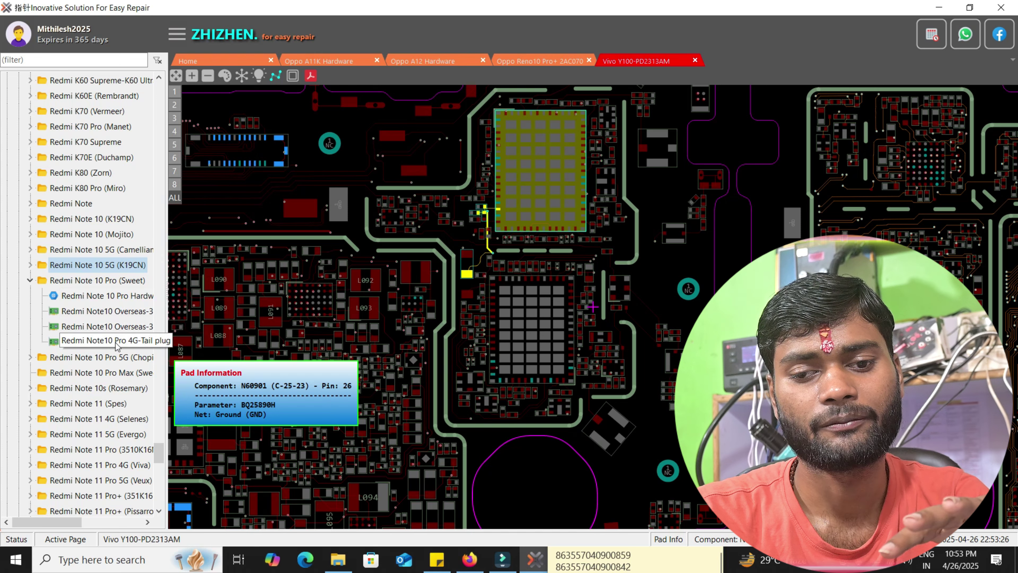
click(30, 249)
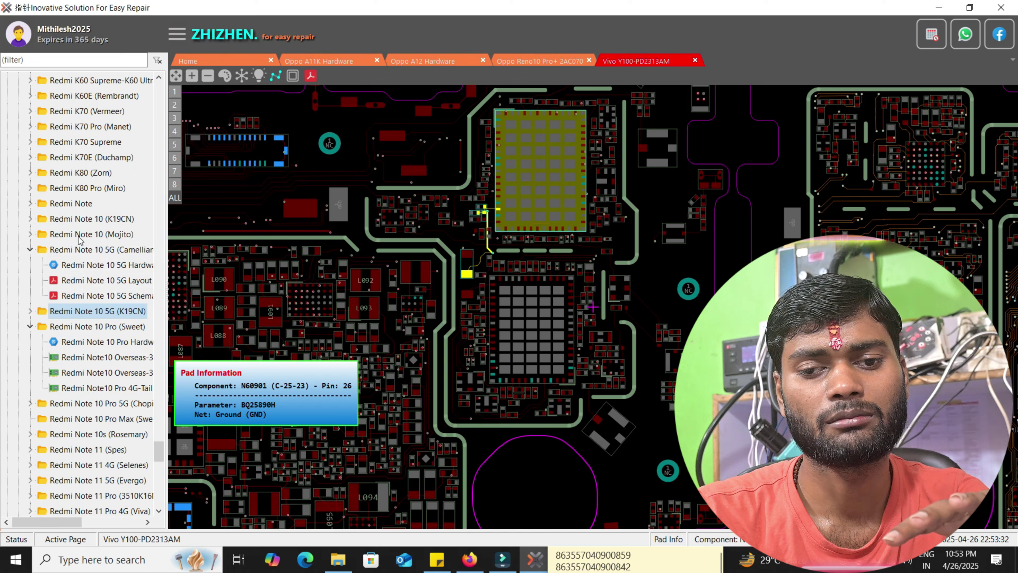
click(30, 233)
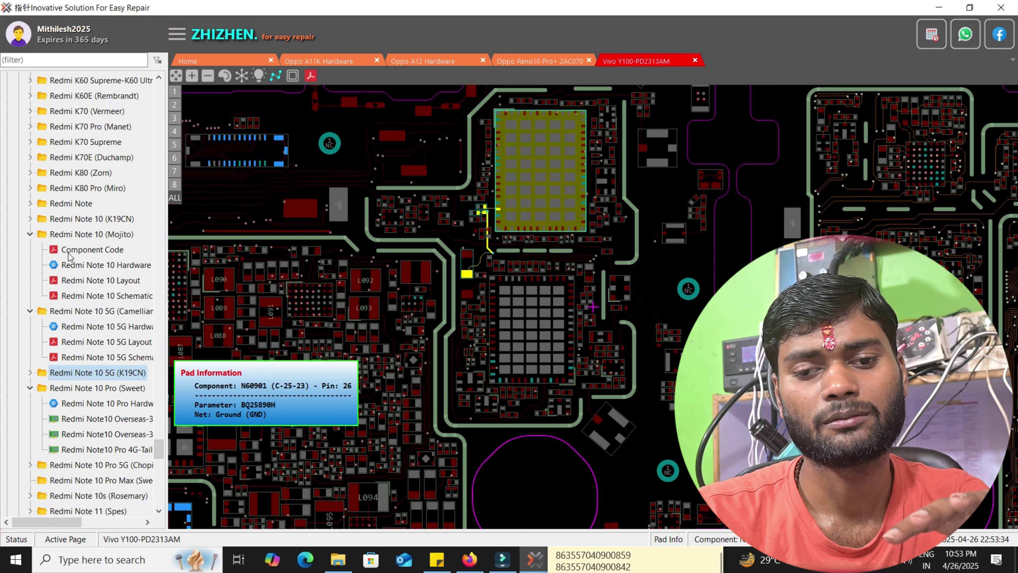
drag(163, 449, 162, 520)
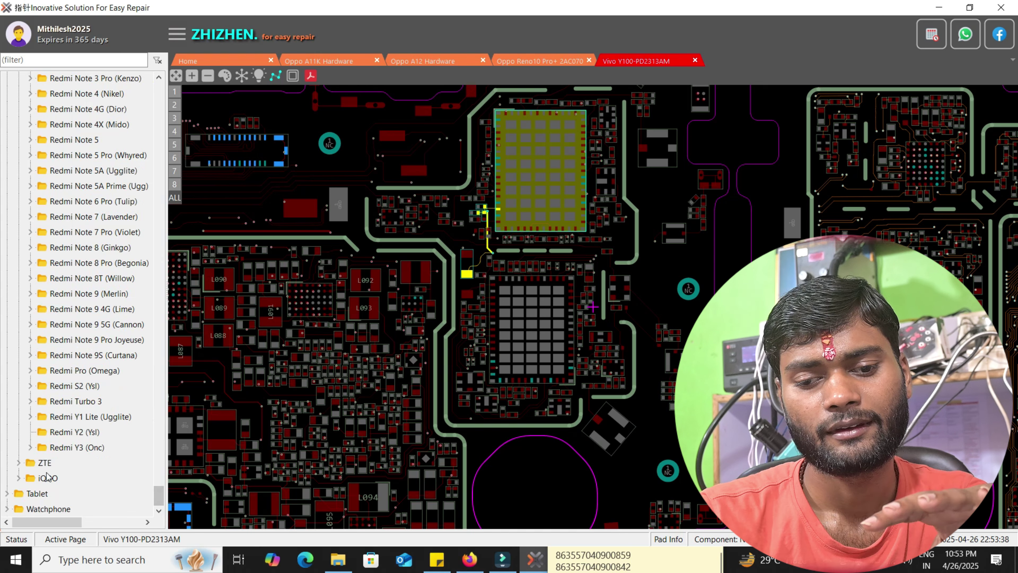
- Expand iQOO, scroll up the brand tree, and collapse the Vivo model list
click(22, 483)
drag(155, 463, 168, 116)
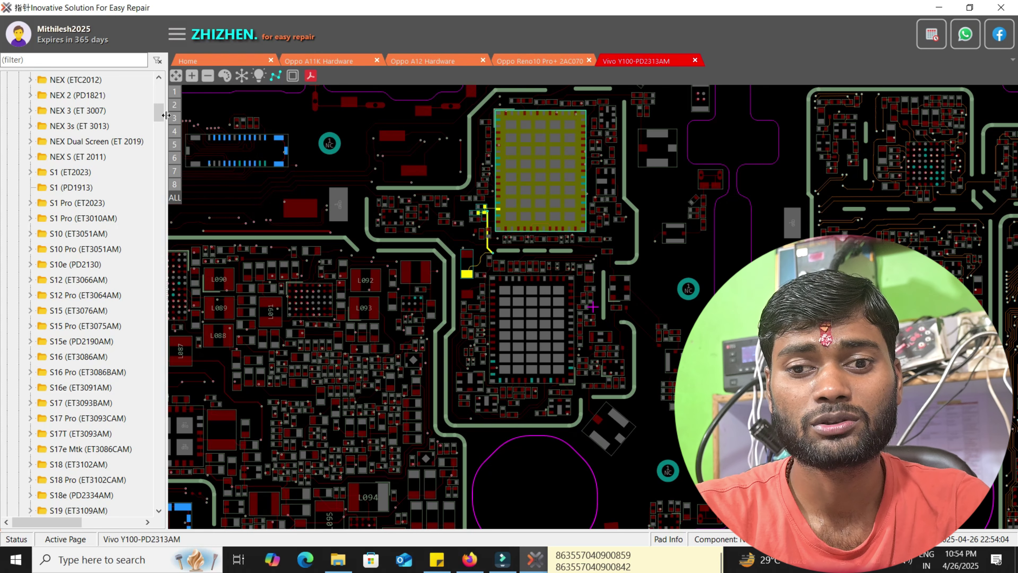
drag(156, 119, 177, 114)
click(29, 166)
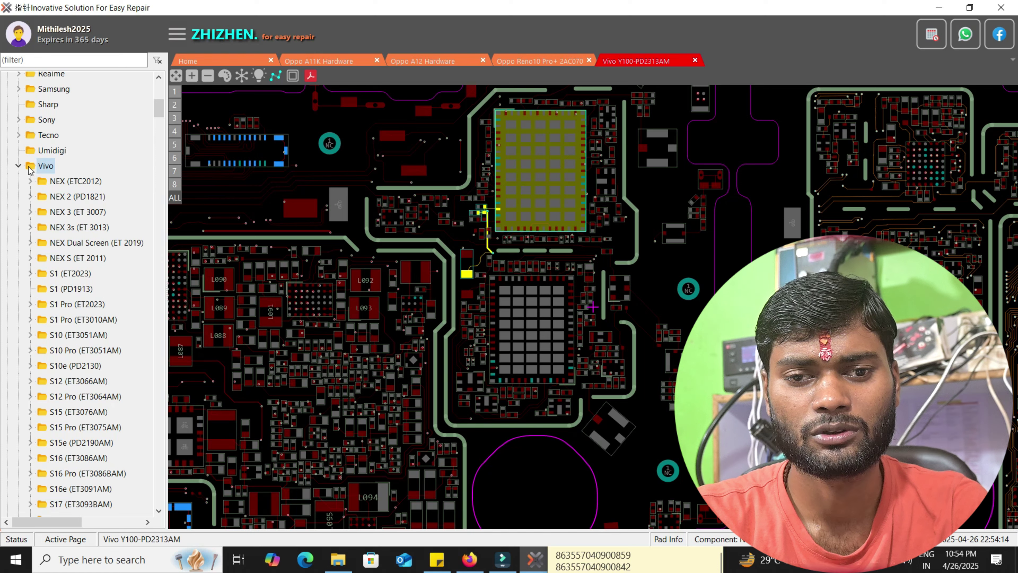
click(18, 166)
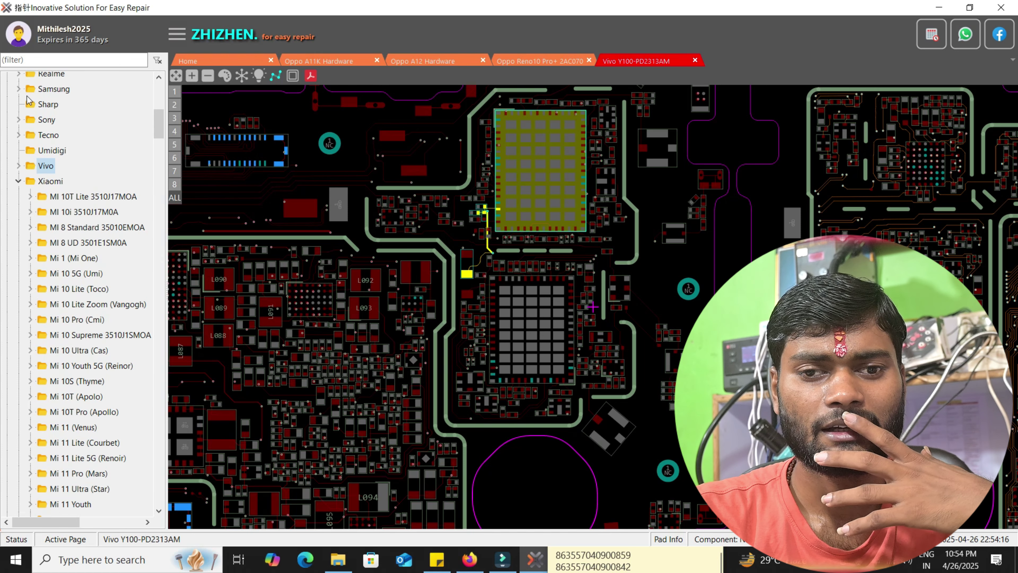
- Expand Samsung and open the S24 Ultra 5G (SM-S928U) folder's board files
click(19, 89)
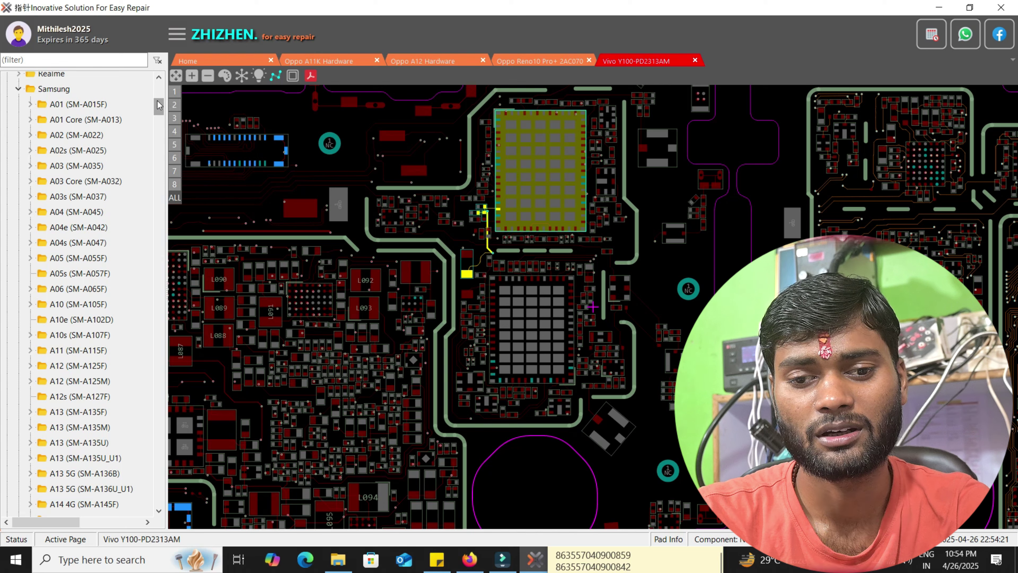
drag(159, 105, 178, 248)
scroll(107, 320, up, 1)
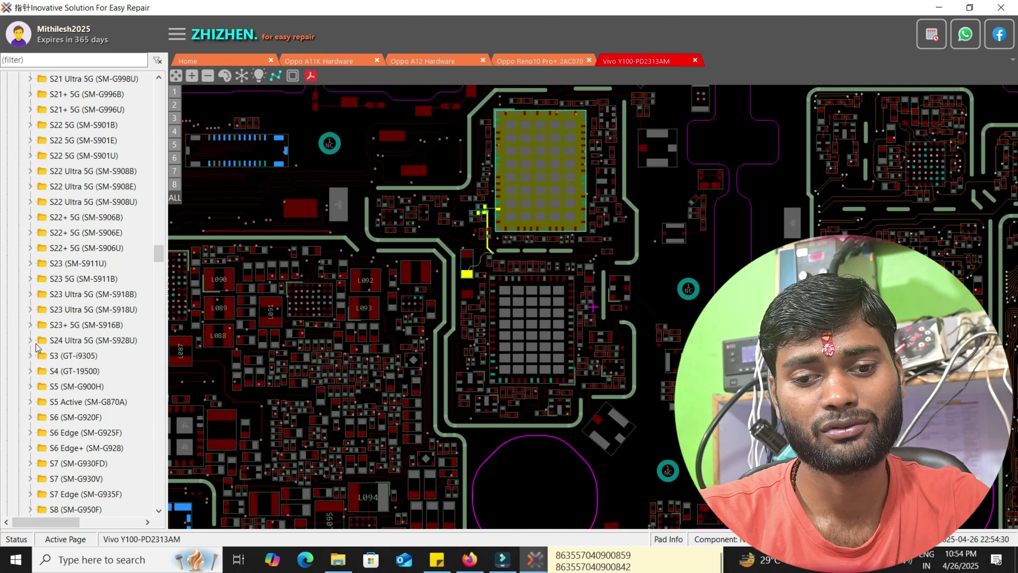
mouse_move(160, 253)
mouse_down()
mouse_move(163, 275)
mouse_move(162, 261)
mouse_up()
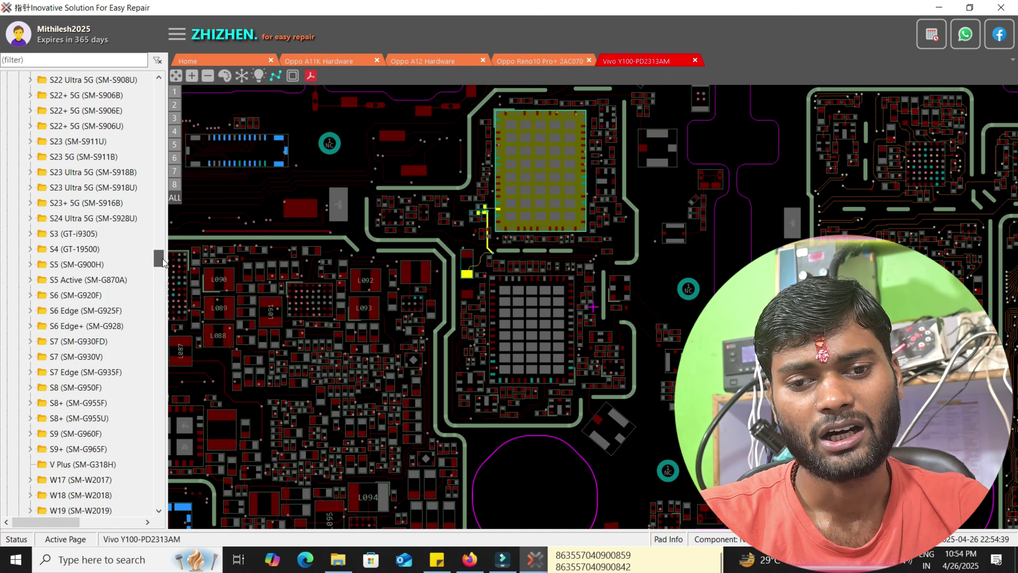
click(30, 219)
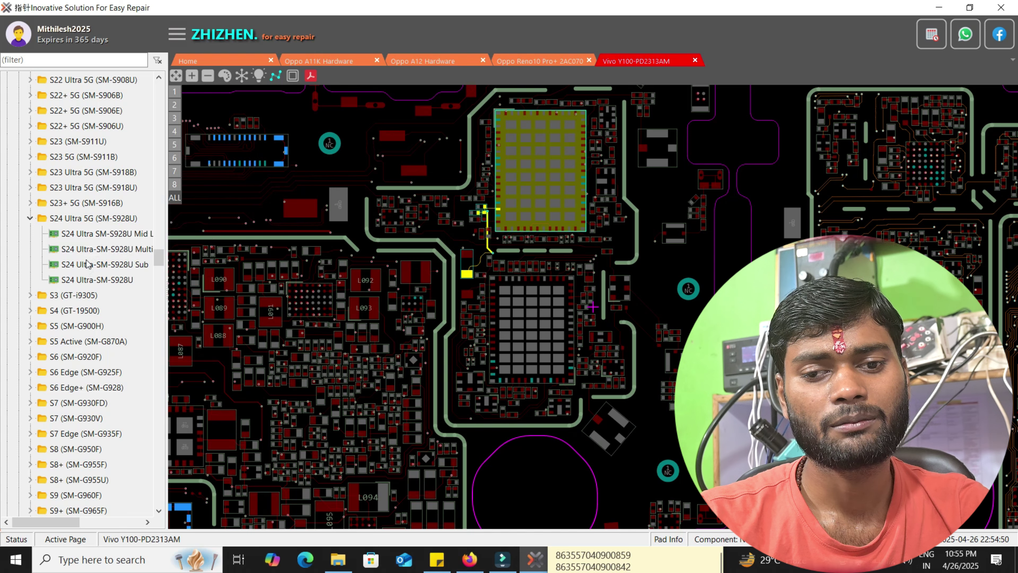
- Open the S24 Ultra-SM-S928U layout in a new tab, expand S21 FE 5G, then zoom and recentre the board
double_click(67, 281)
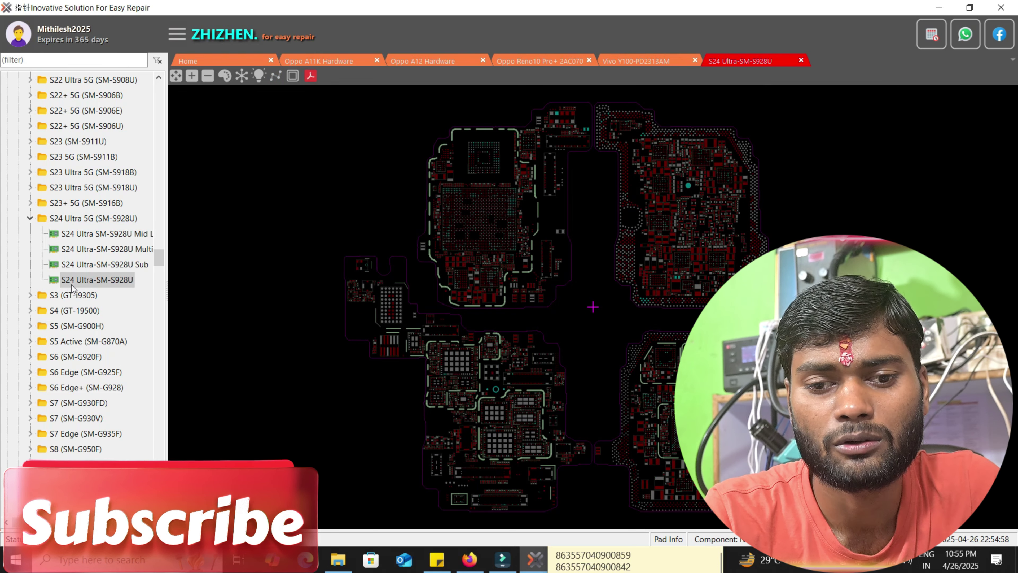
scroll(96, 297, up, 8)
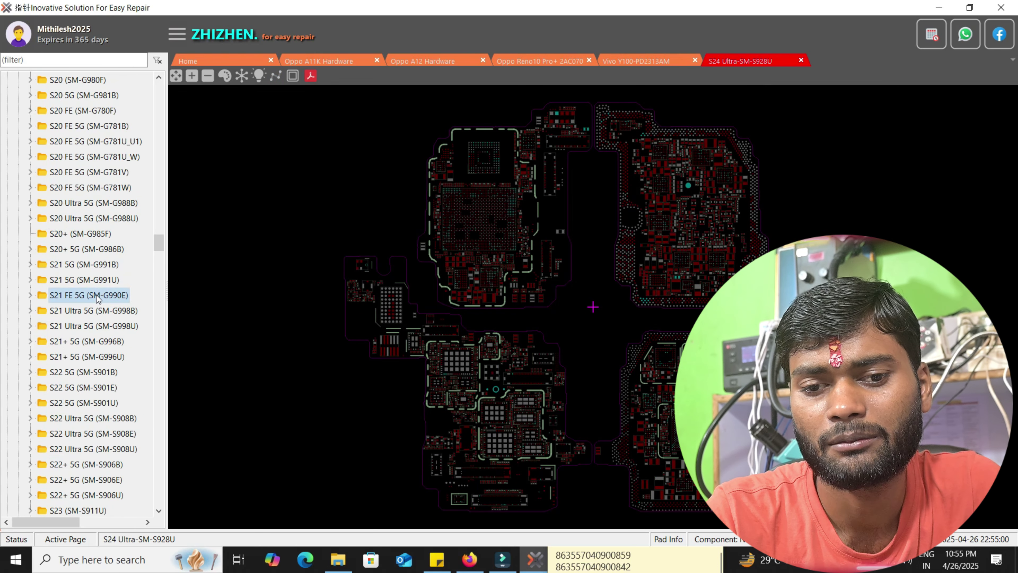
double_click(96, 296)
scroll(96, 296, up, 4)
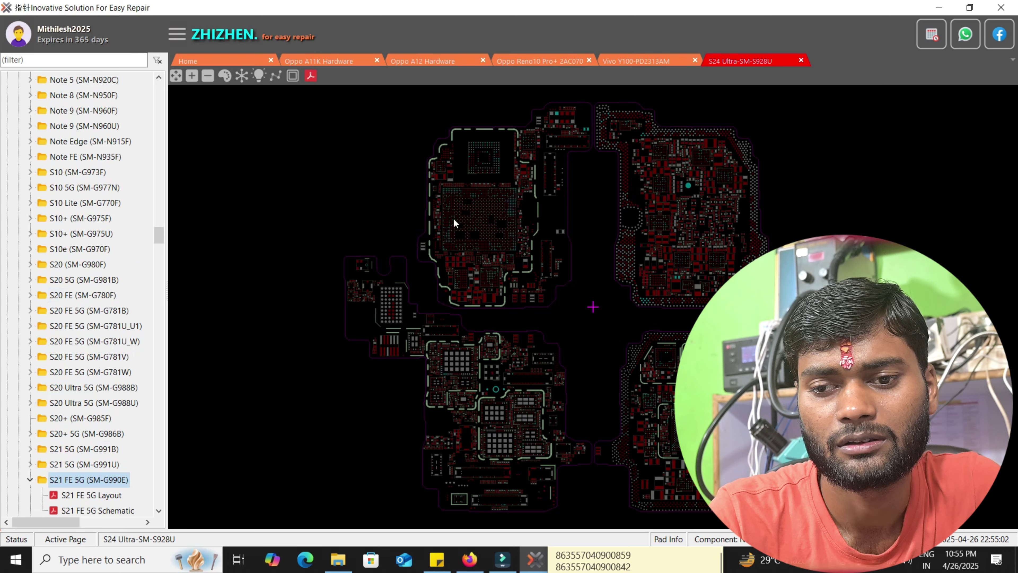
scroll(453, 218, up, 3)
drag(567, 204, 512, 410)
scroll(512, 410, down, 2)
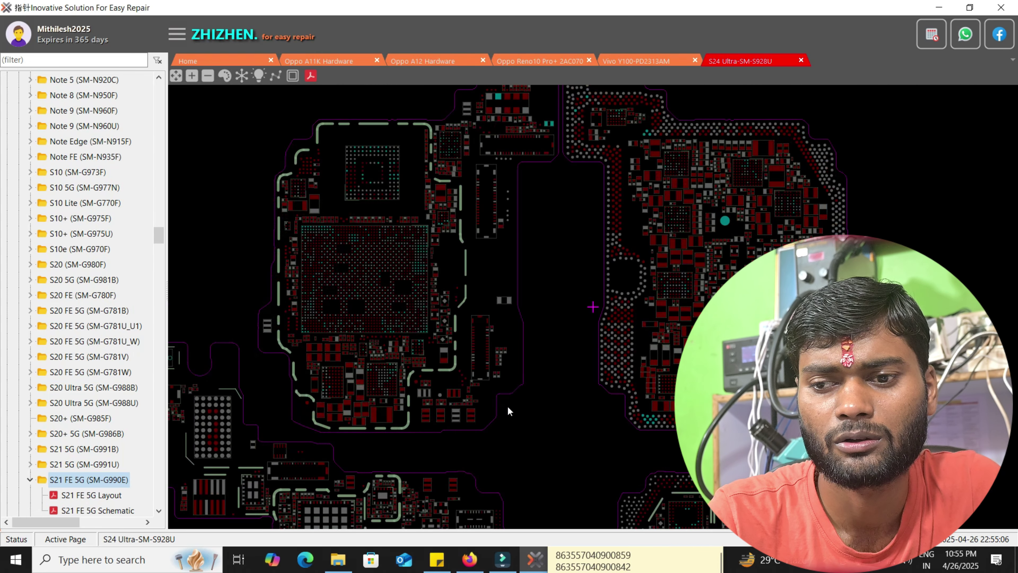
scroll(552, 422, down, 2)
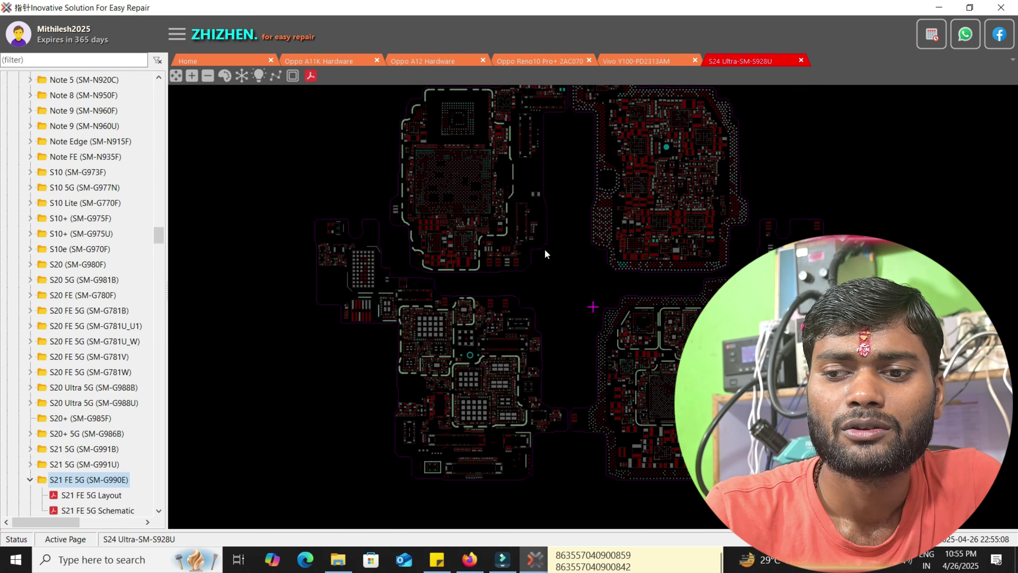